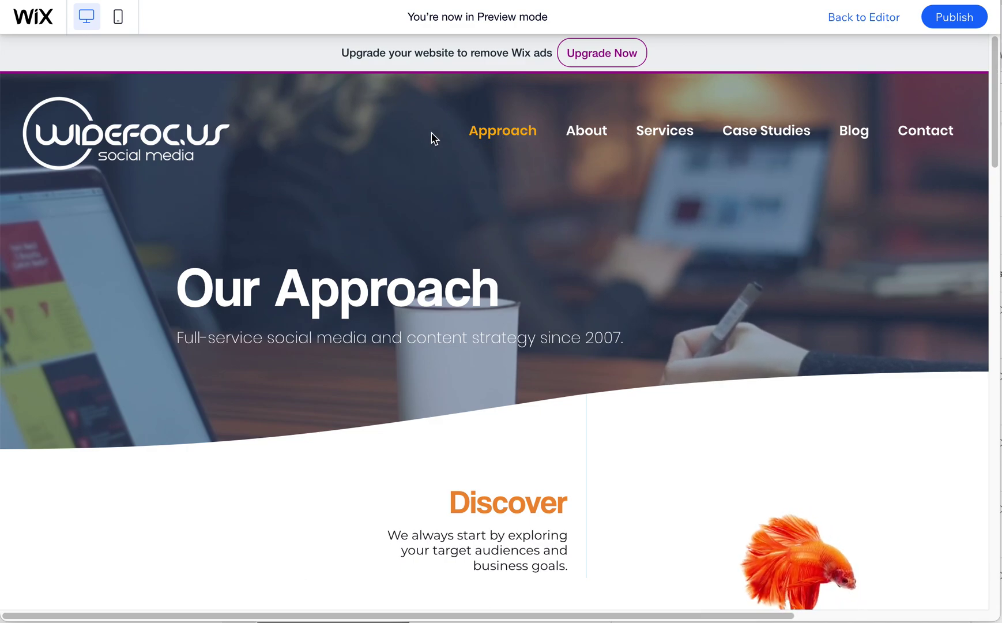
Step: Browse the Home, Approach and Services pages in preview, then return to editing the Home page
left_click(147, 142)
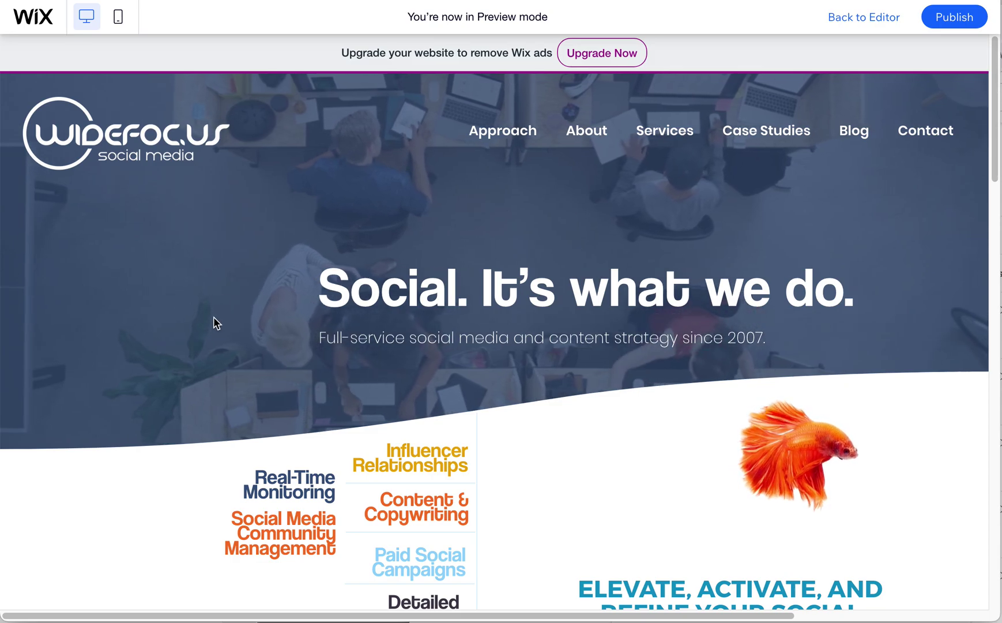
left_click(499, 130)
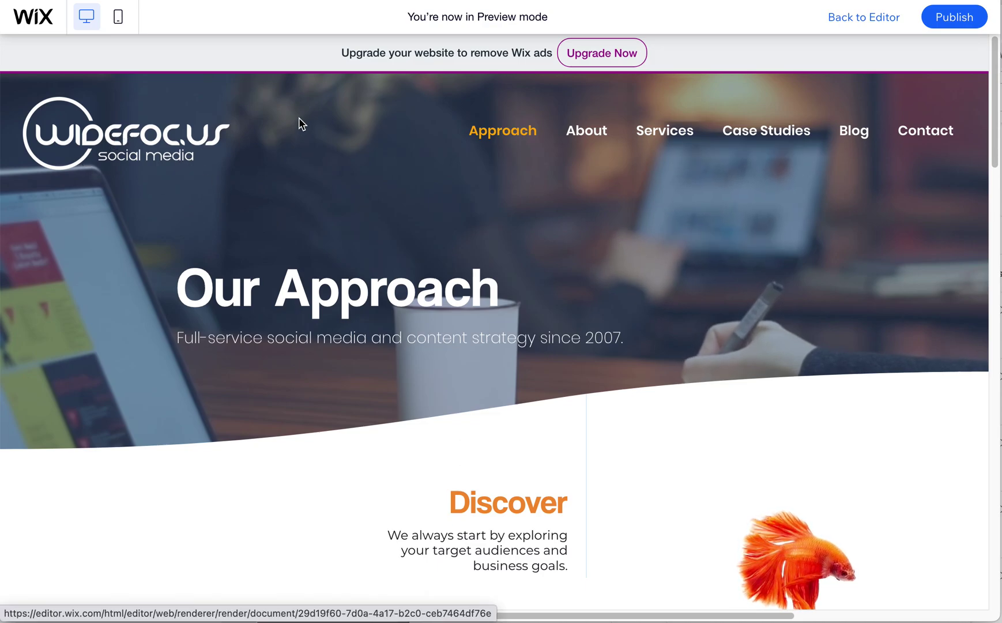
left_click(649, 131)
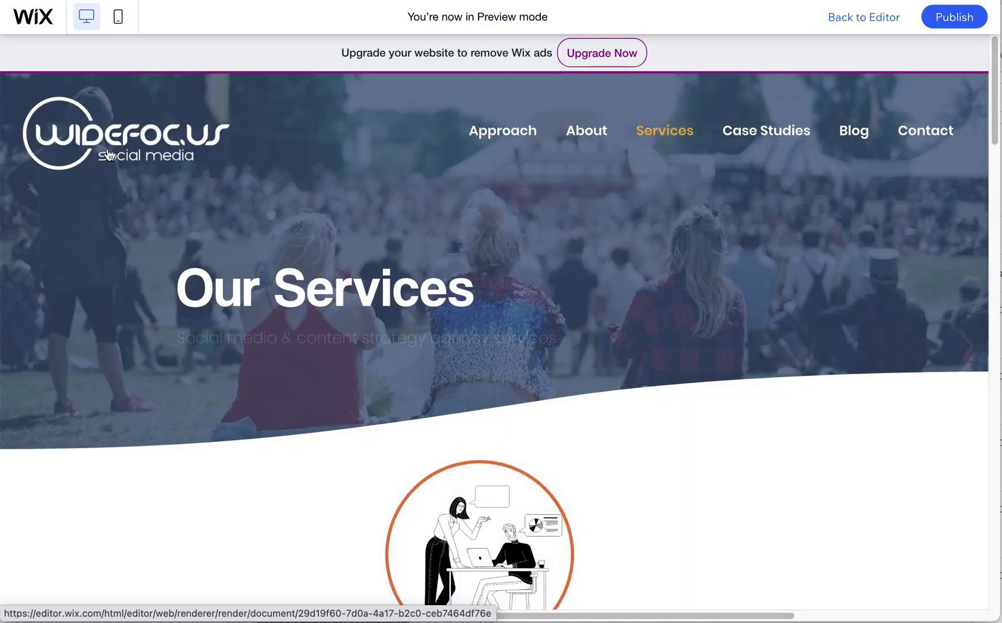
left_click(108, 154)
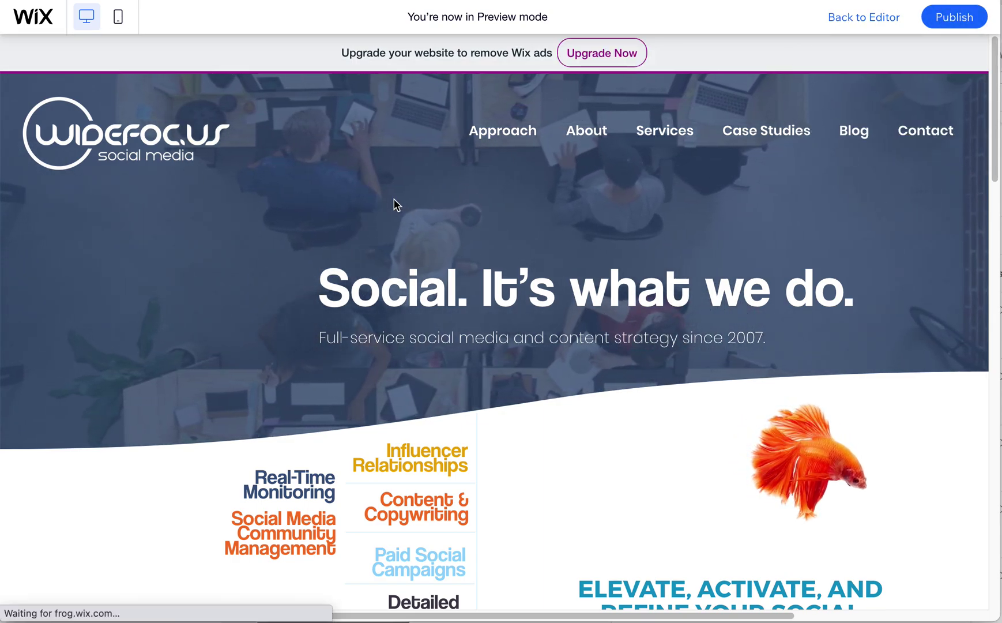
key("ctrl+shift+p")
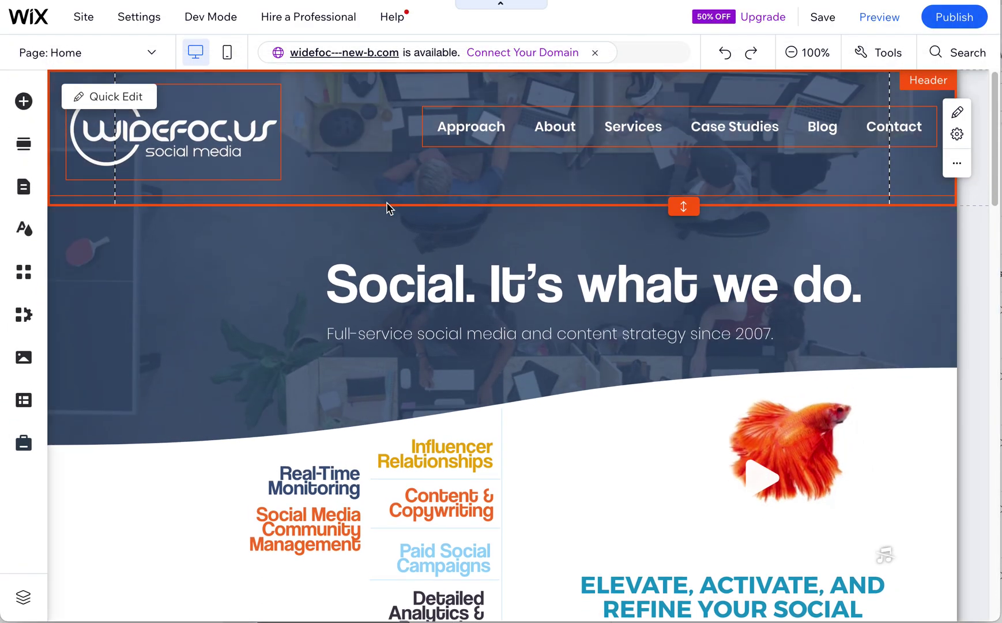
Step: Select the Header from the overlapping items and open its Header Scroll Settings
right_click(388, 208)
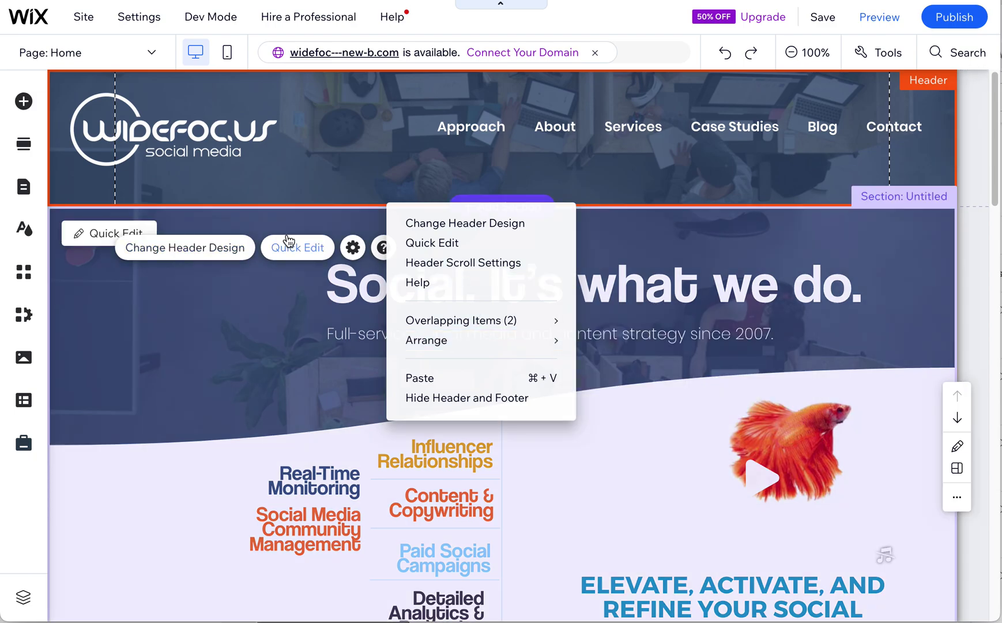
left_click(372, 174)
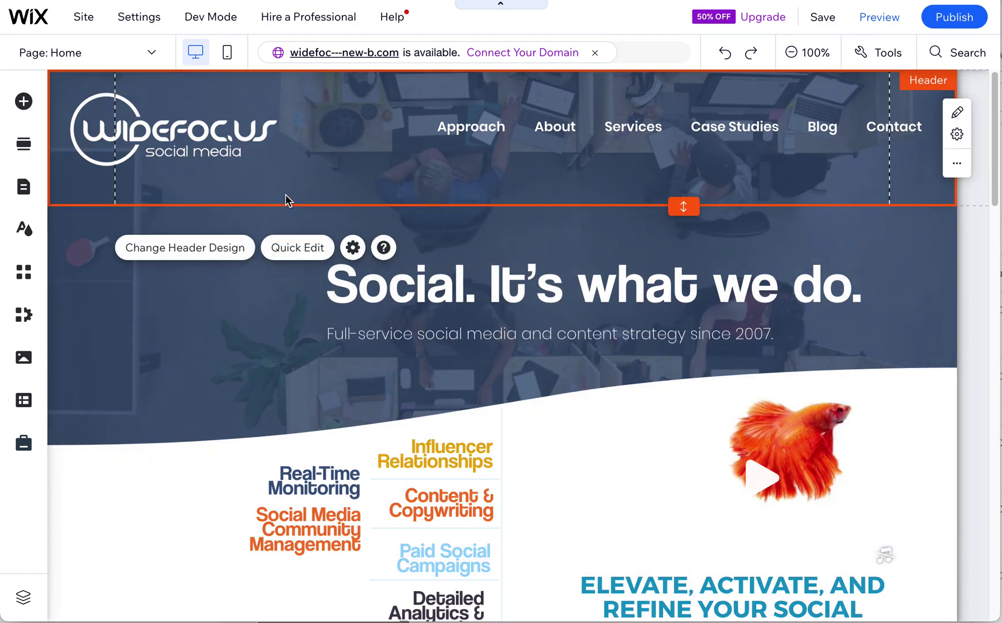
right_click(282, 203)
mouse_move(439, 318)
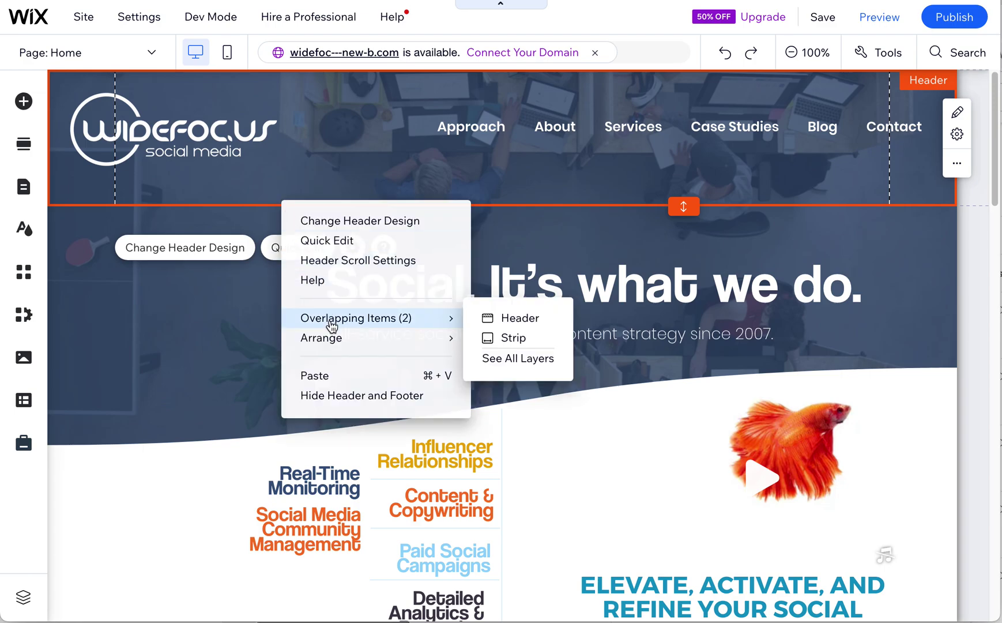
left_click(499, 317)
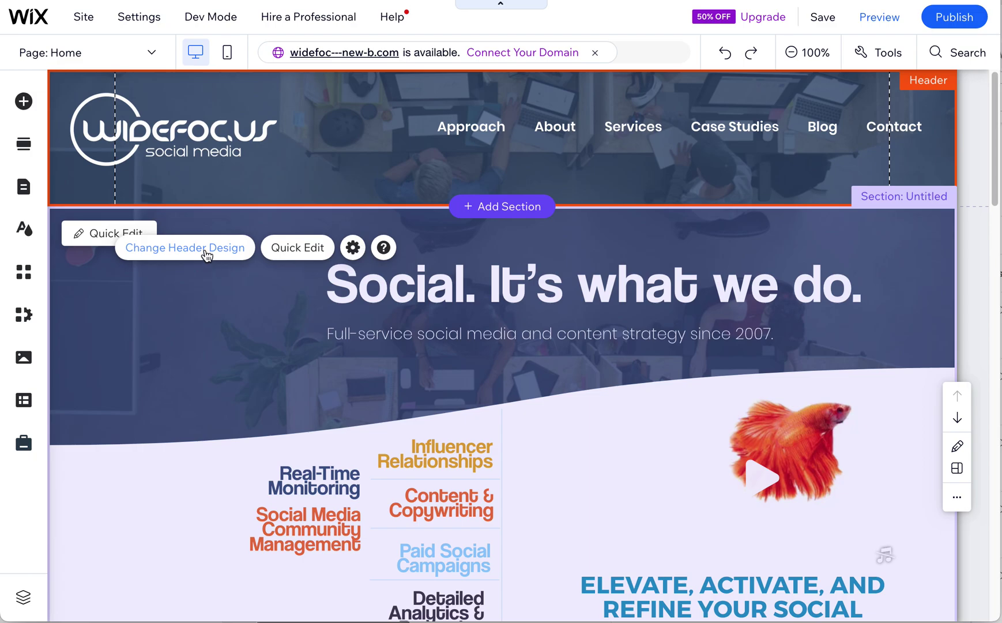
left_click(353, 249)
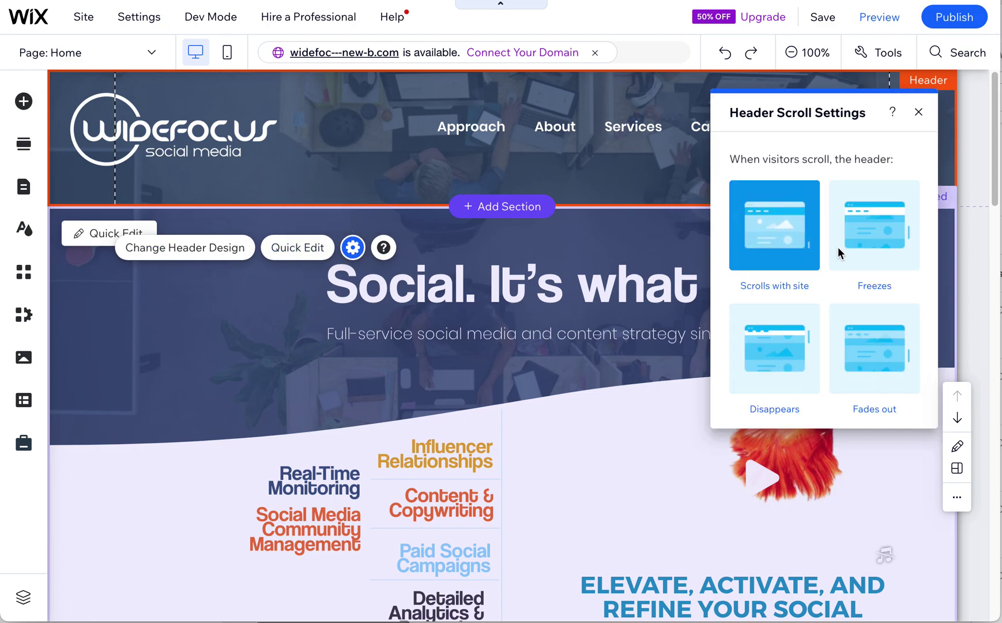
Step: Try Freezes, Disappears and Fade out, settling on Freezes as the header scroll behaviour
left_click(869, 244)
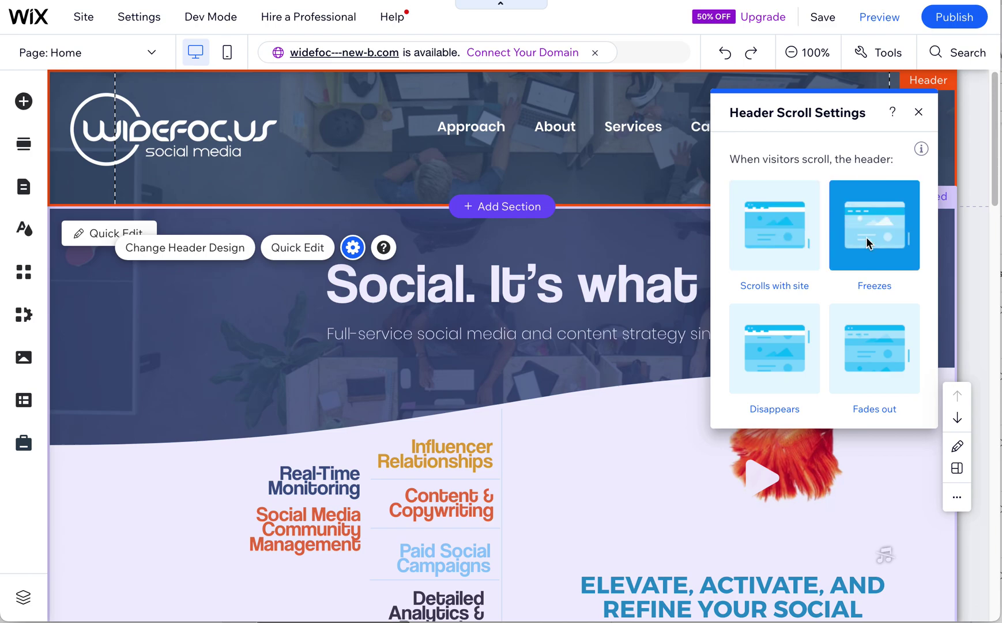
left_click(785, 358)
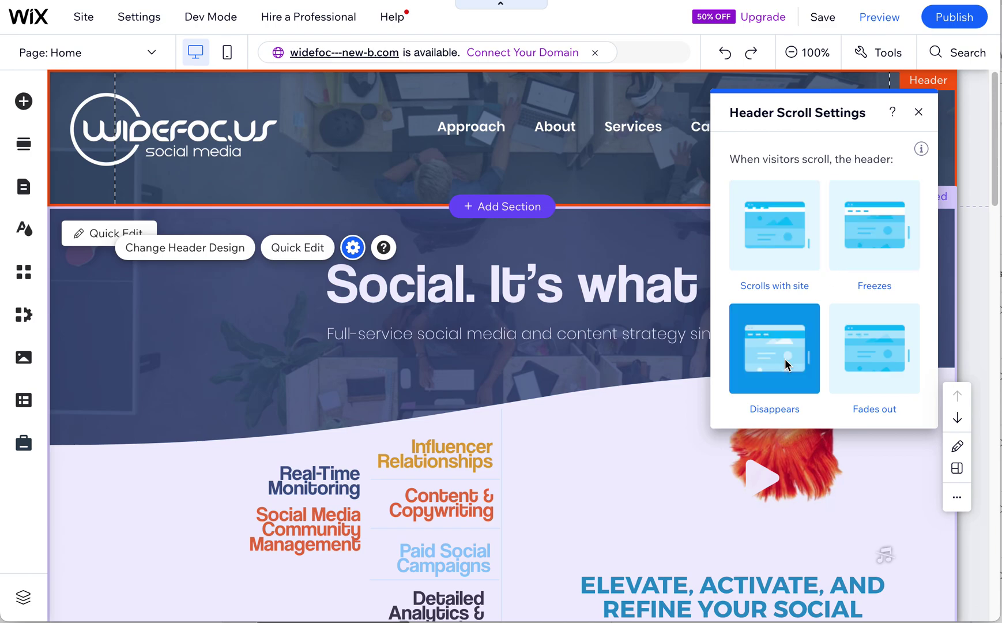
left_click(863, 383)
left_click(776, 376)
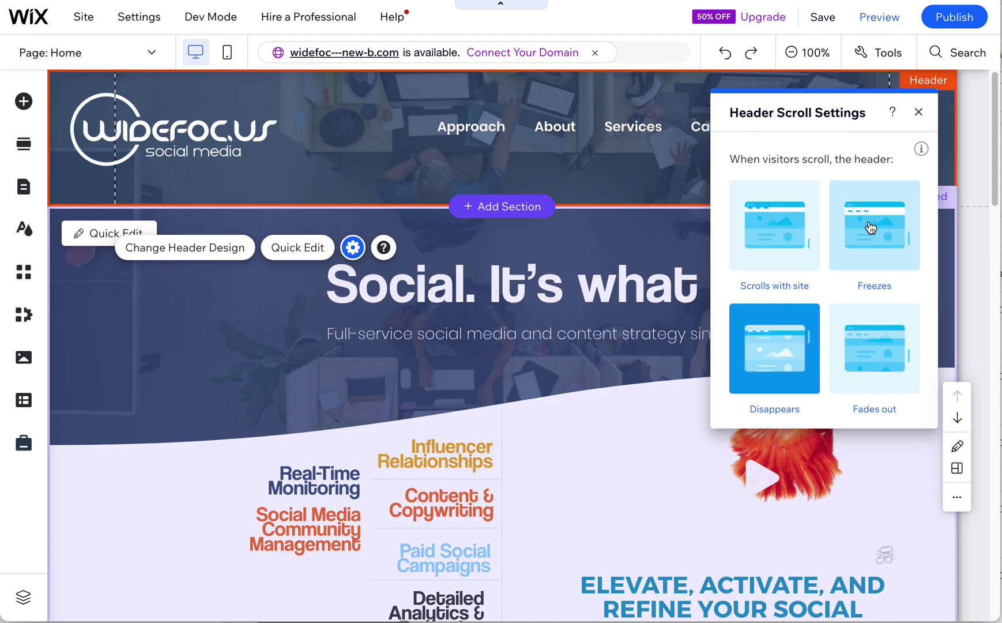
left_click(869, 237)
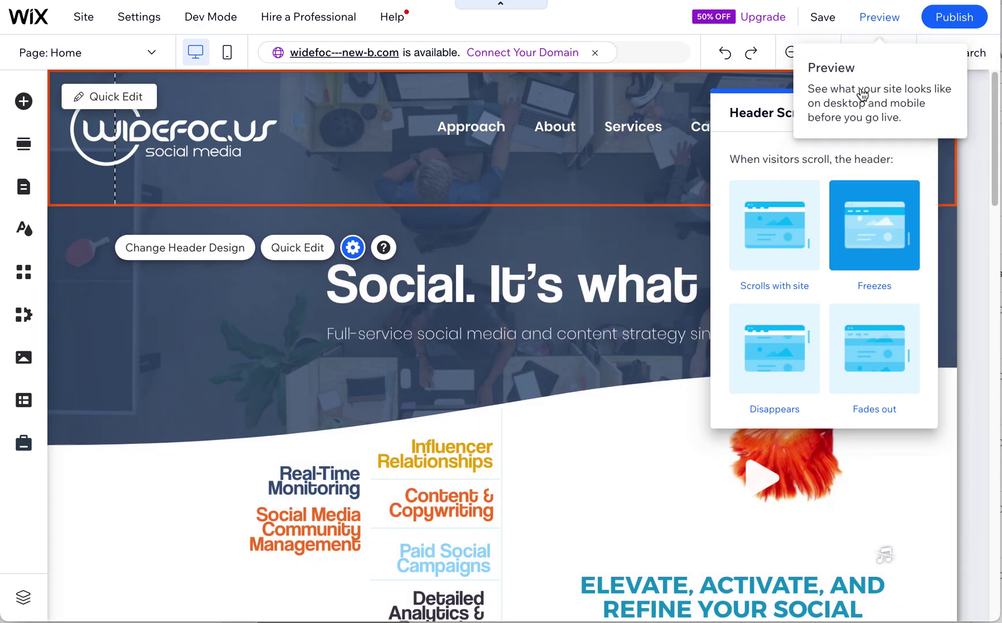
Step: Preview the site, scroll down and back up to watch the frozen header, then return to editing
left_click(879, 17)
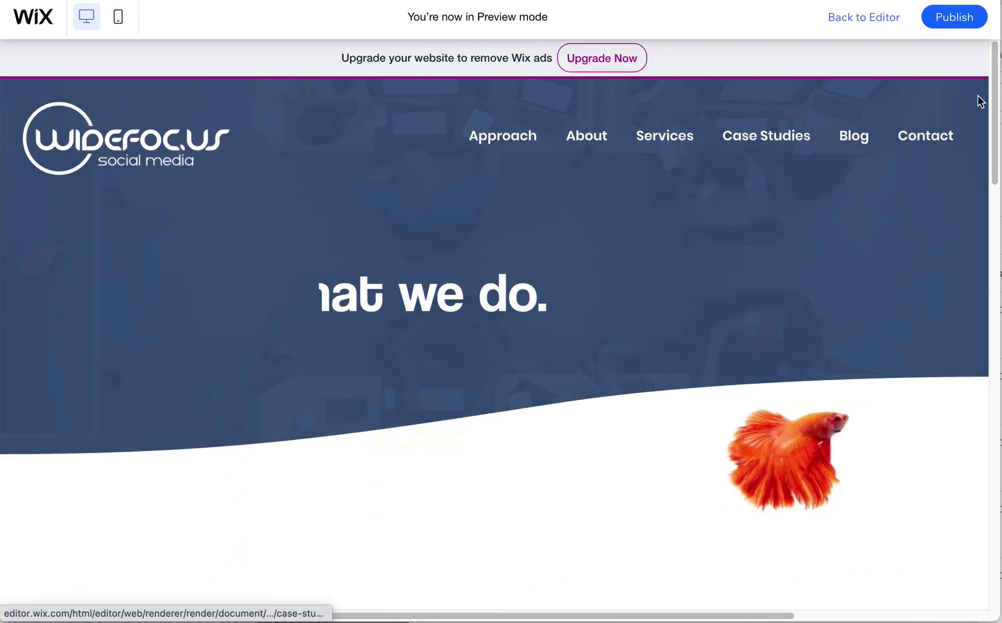
left_click_drag(995, 96, 963, 245)
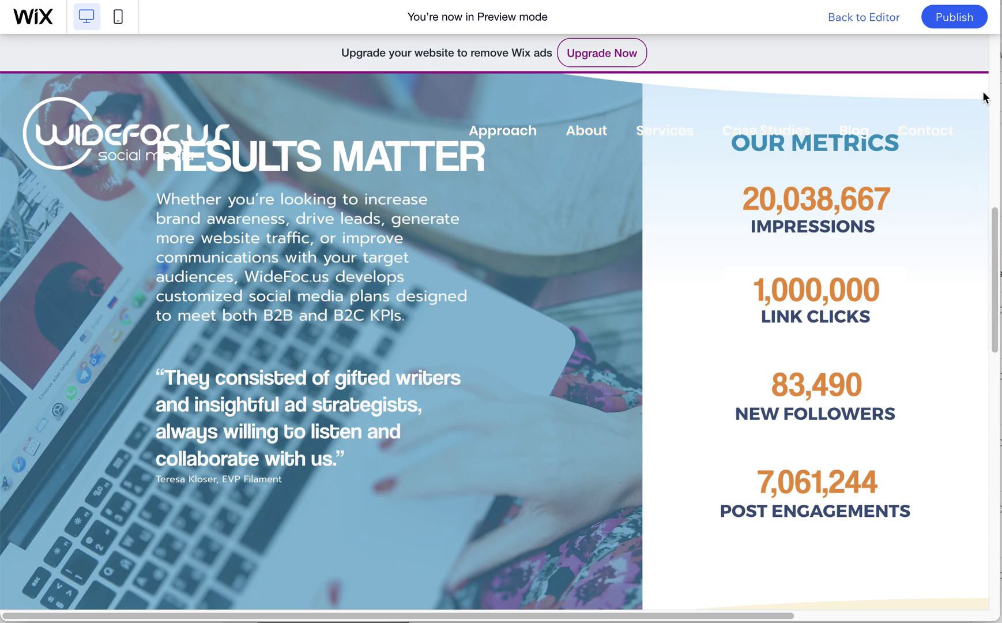
scroll(996, 119, "up", 10)
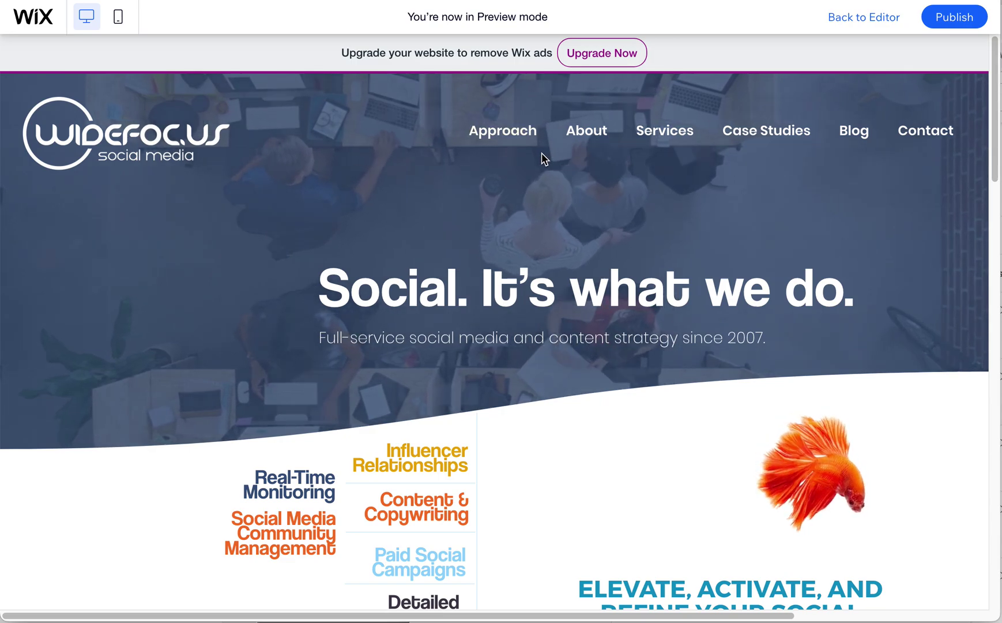
mouse_move(995, 156)
left_mouse_down()
mouse_move(999, 192)
mouse_move(970, 343)
mouse_move(984, 166)
left_mouse_up()
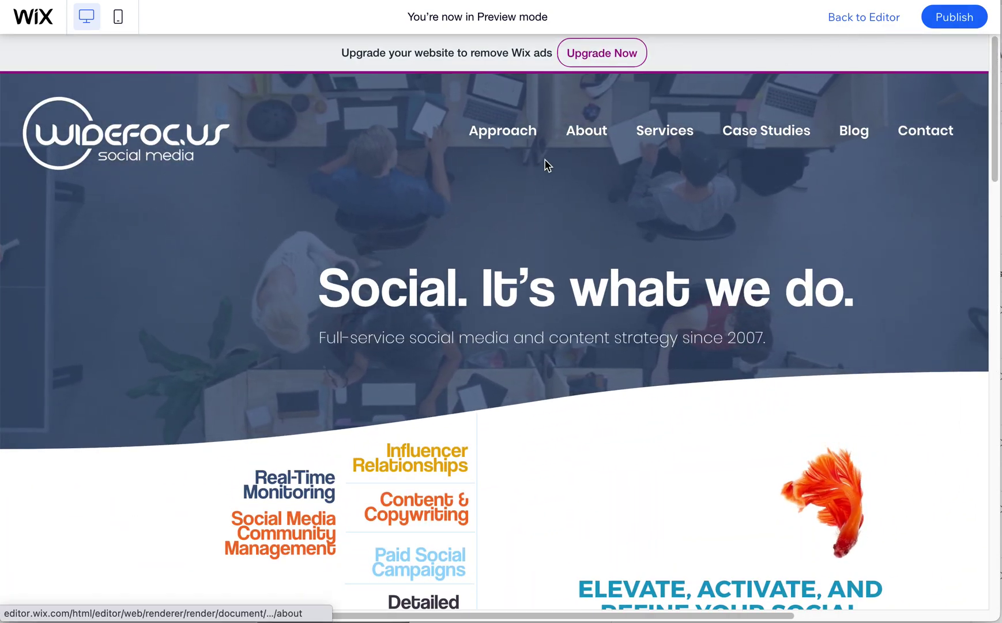
key("ctrl+shift+p")
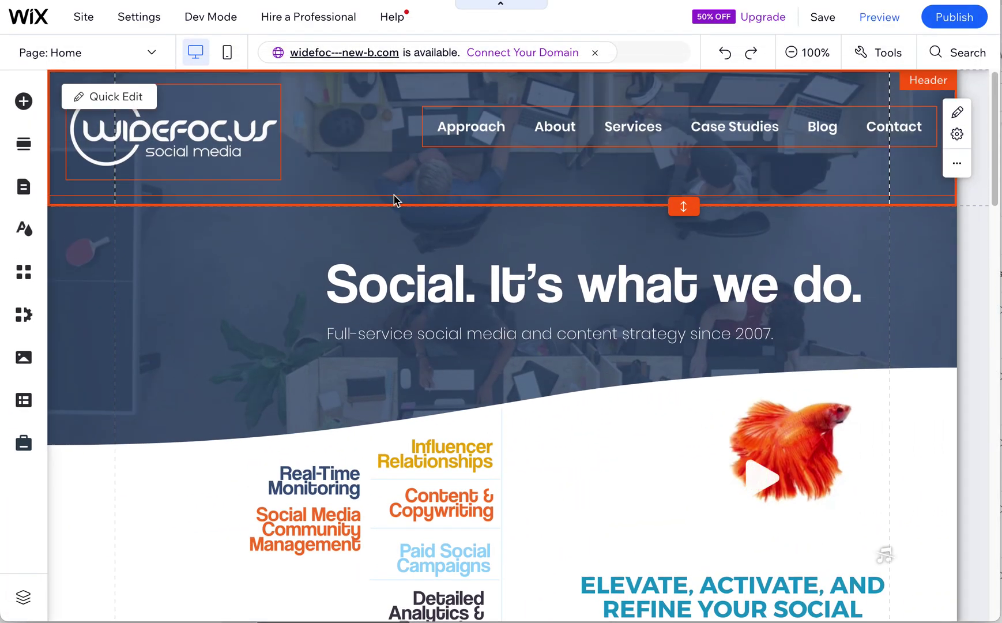
Step: Select the header rather than its strip and set its scroll behaviour to Disappears
left_click(391, 203)
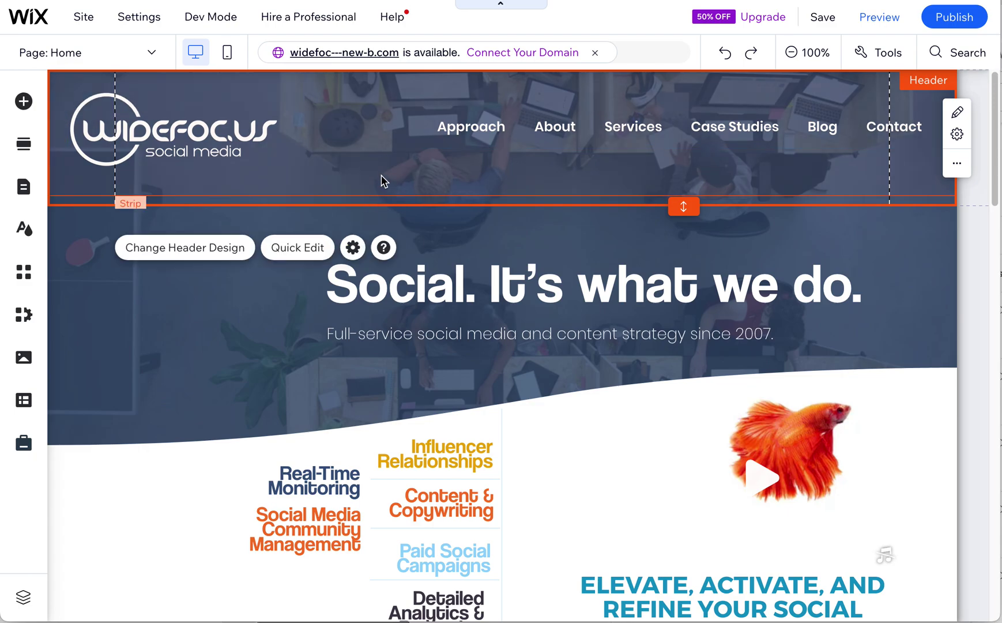
left_click(383, 137)
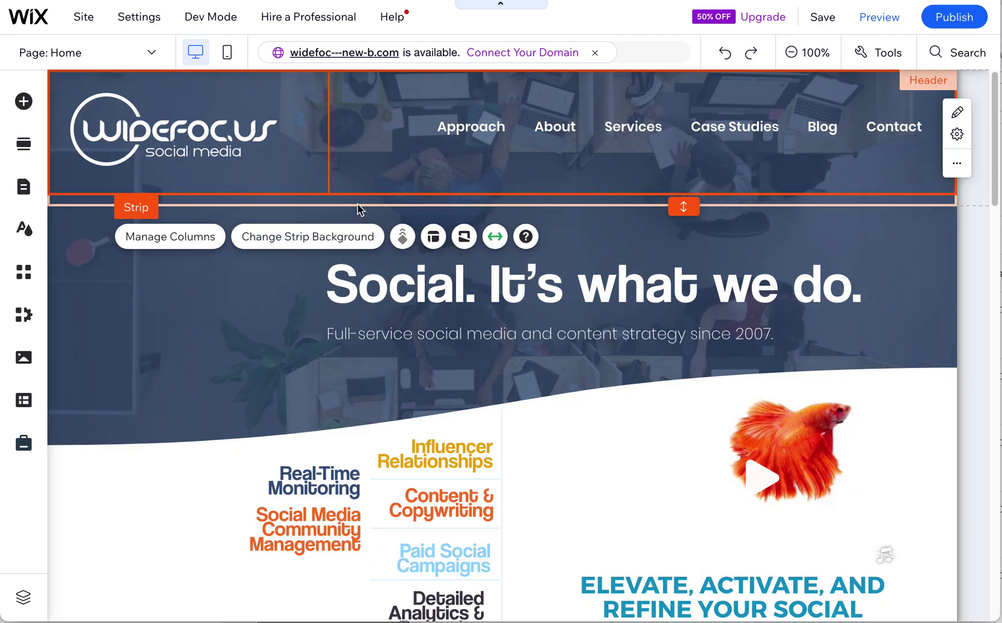
left_click(349, 203)
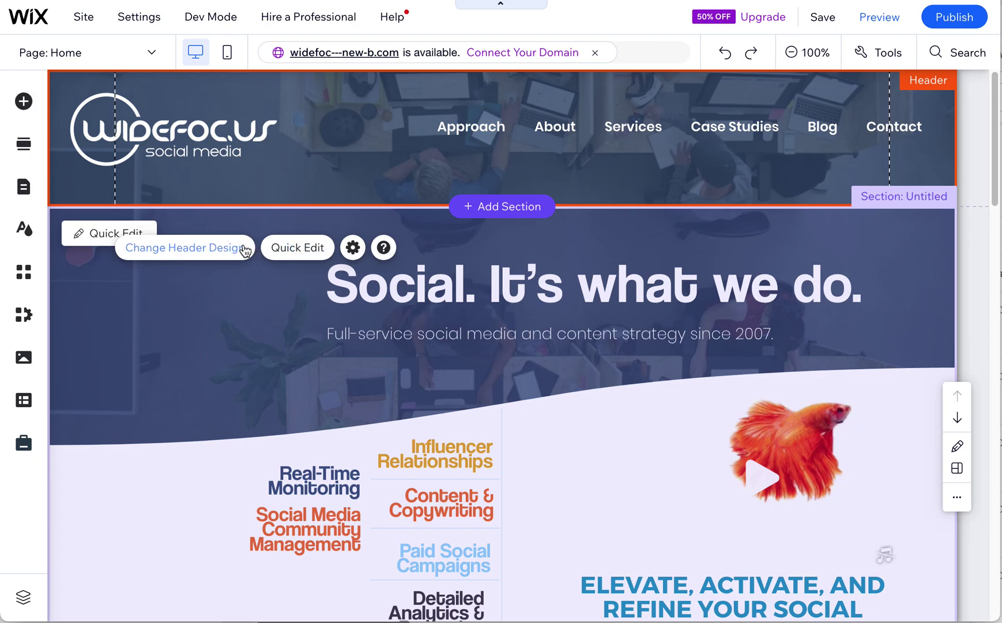
left_click(353, 248)
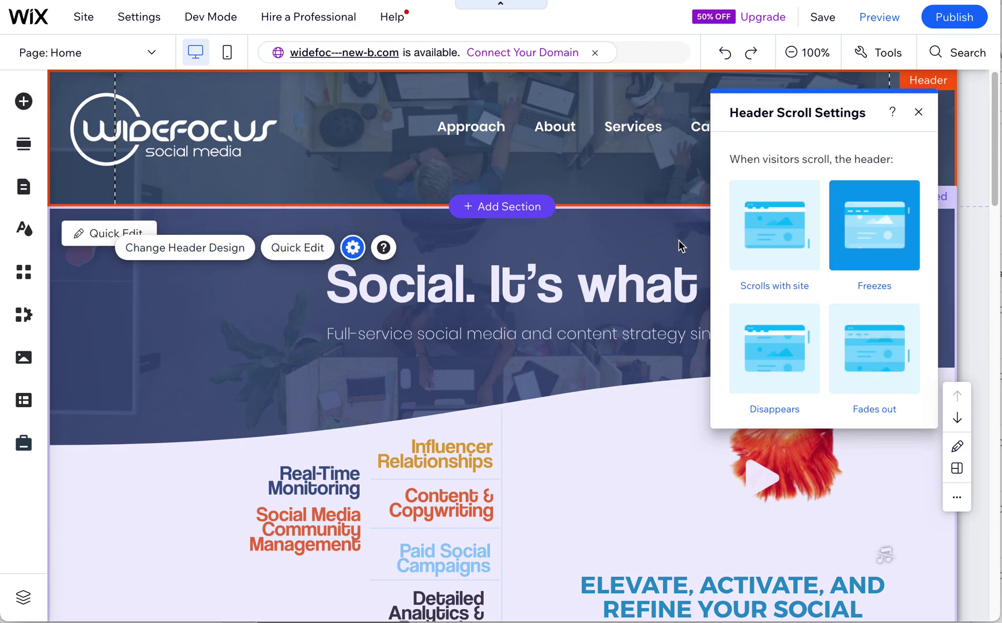
left_click(779, 372)
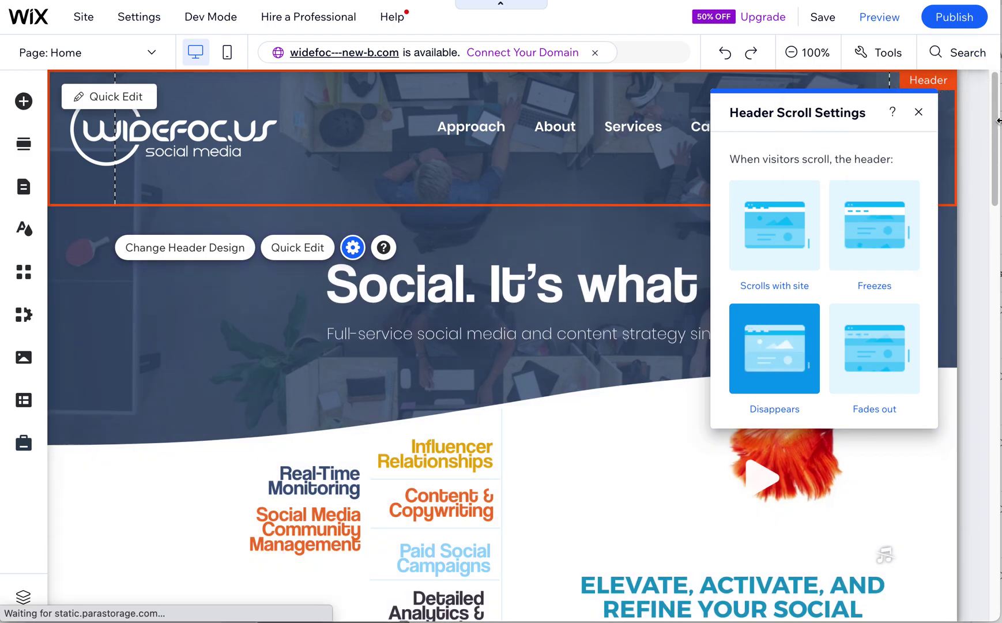
scroll(980, 230, "down", 10)
Step: Scroll the preview down and back to the top to watch the header disappear, then exit preview
scroll(977, 282, "down", 4)
scroll(976, 307, "up", 3)
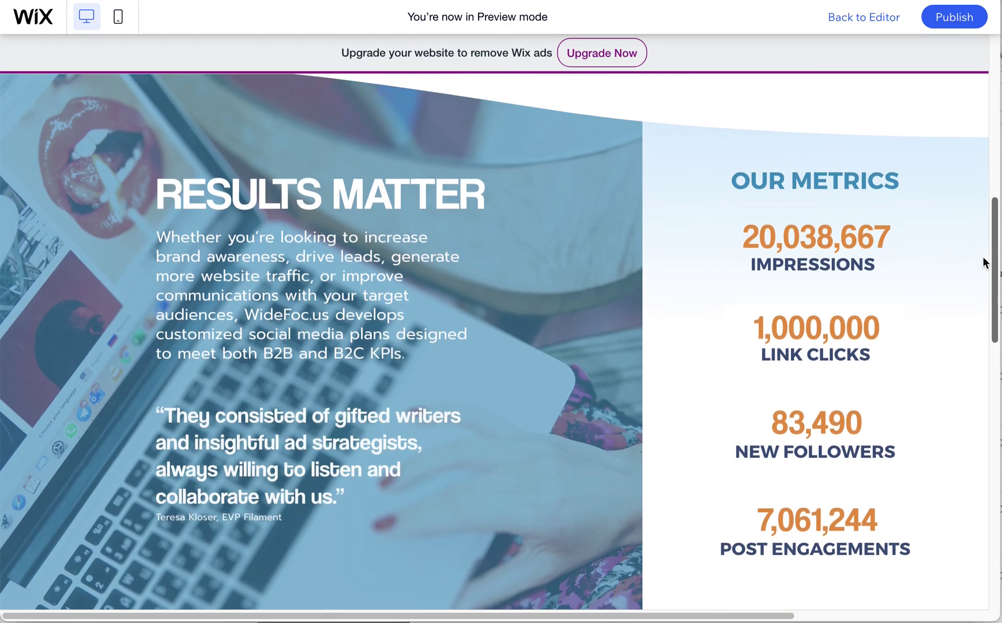
scroll(982, 256, "up", 5)
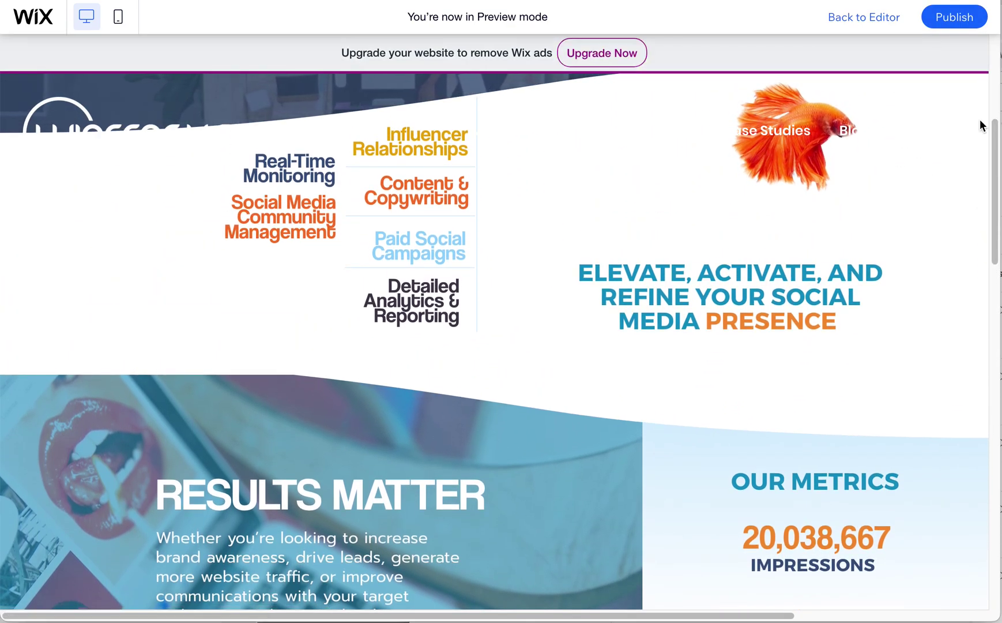
scroll(982, 125, "up", 5)
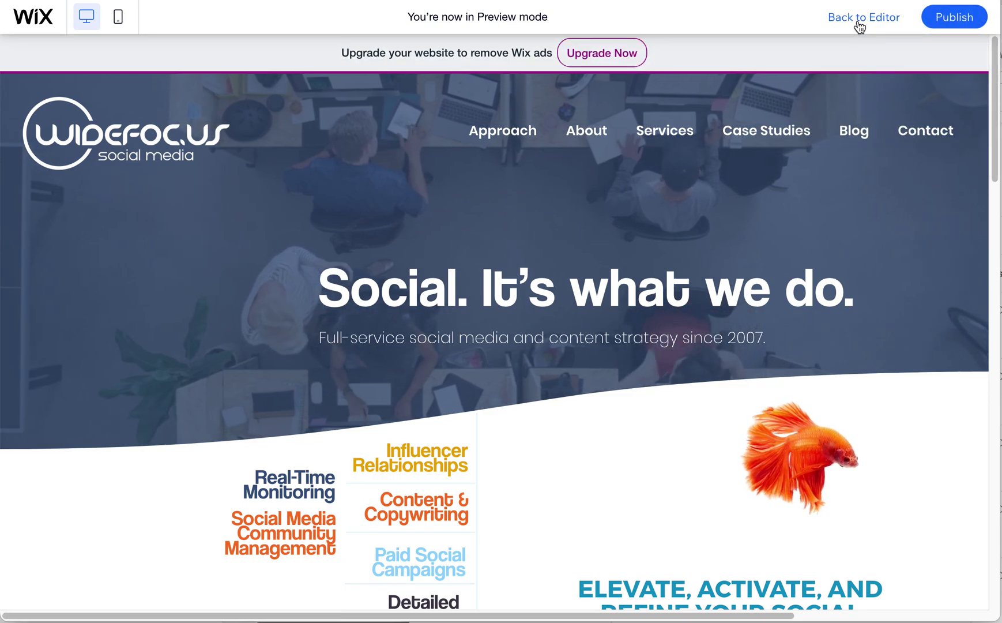
left_click(859, 26)
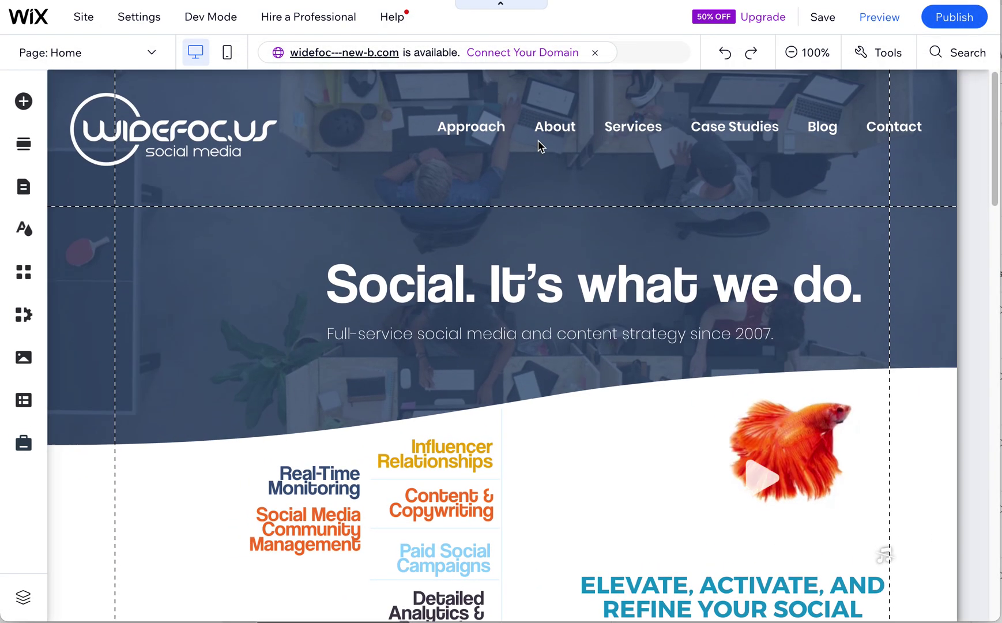
Step: Set the header's scroll behaviour to 'Scrolls with site' and close the settings panel
left_click(537, 140)
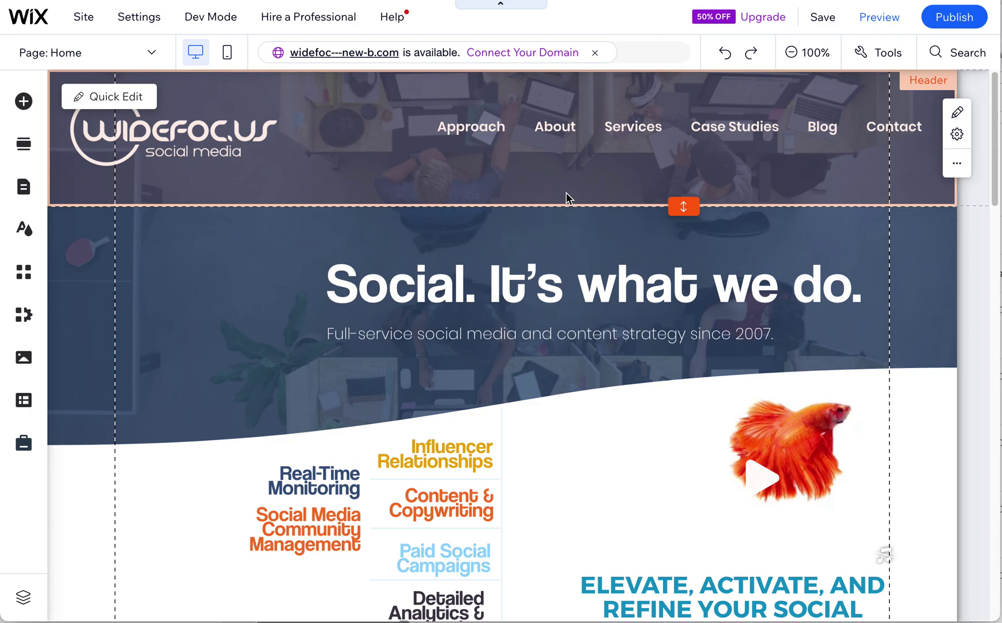
right_click(549, 205)
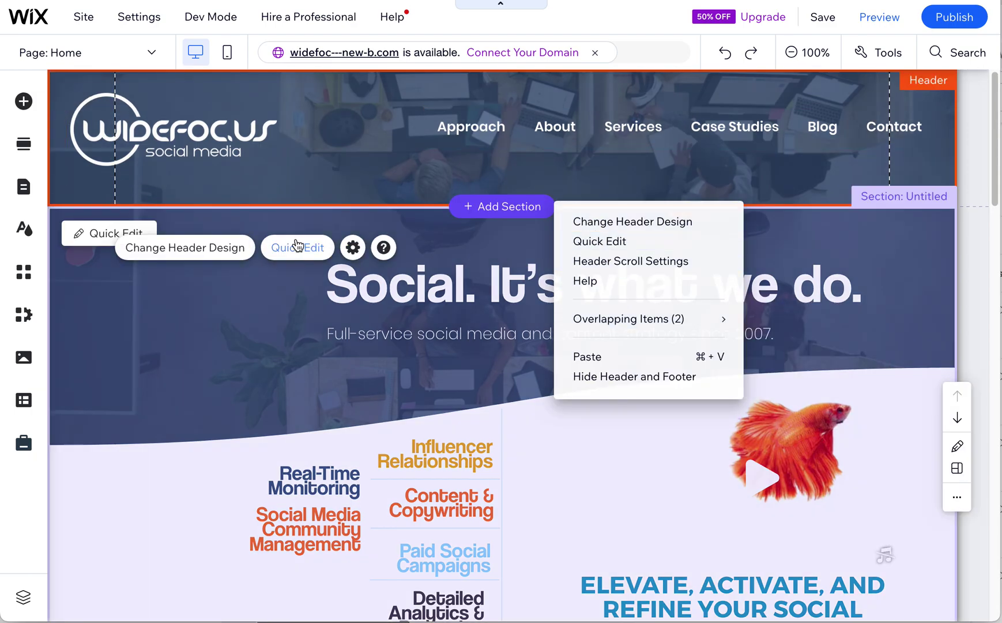
left_click(353, 247)
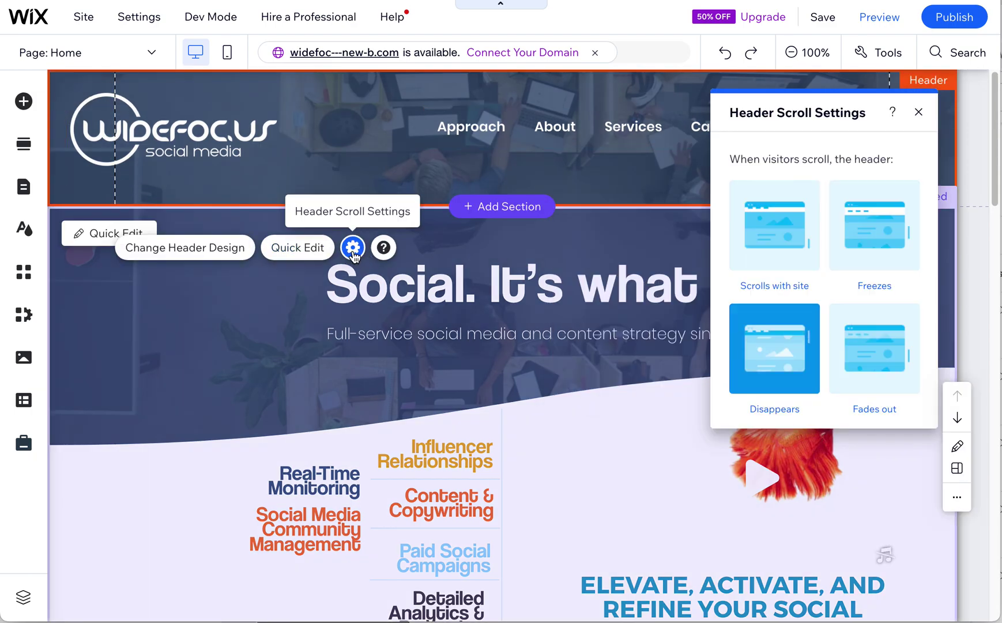
left_click(774, 237)
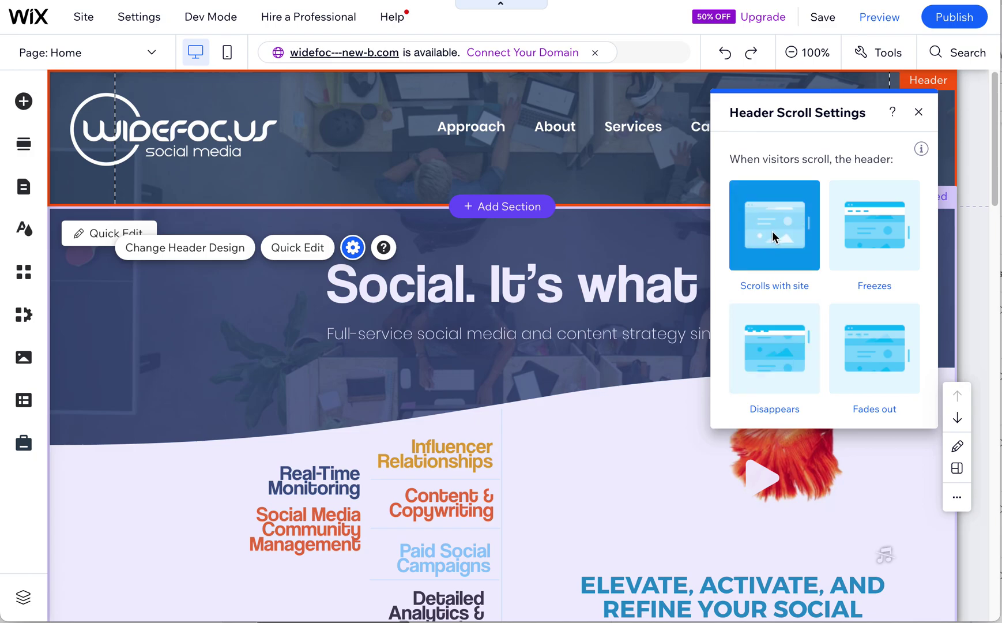
left_click(920, 113)
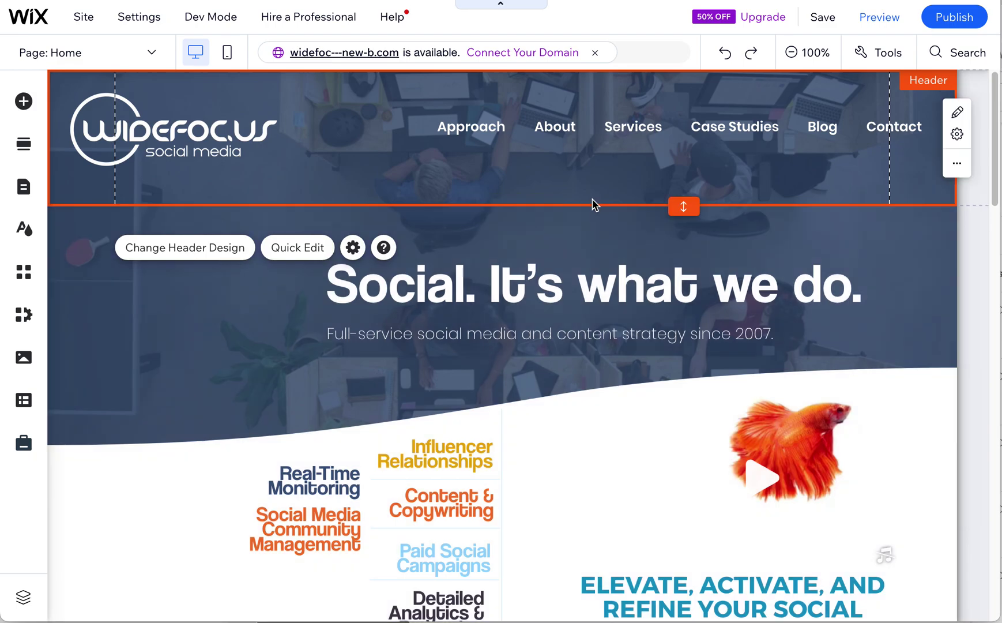
right_click(593, 203)
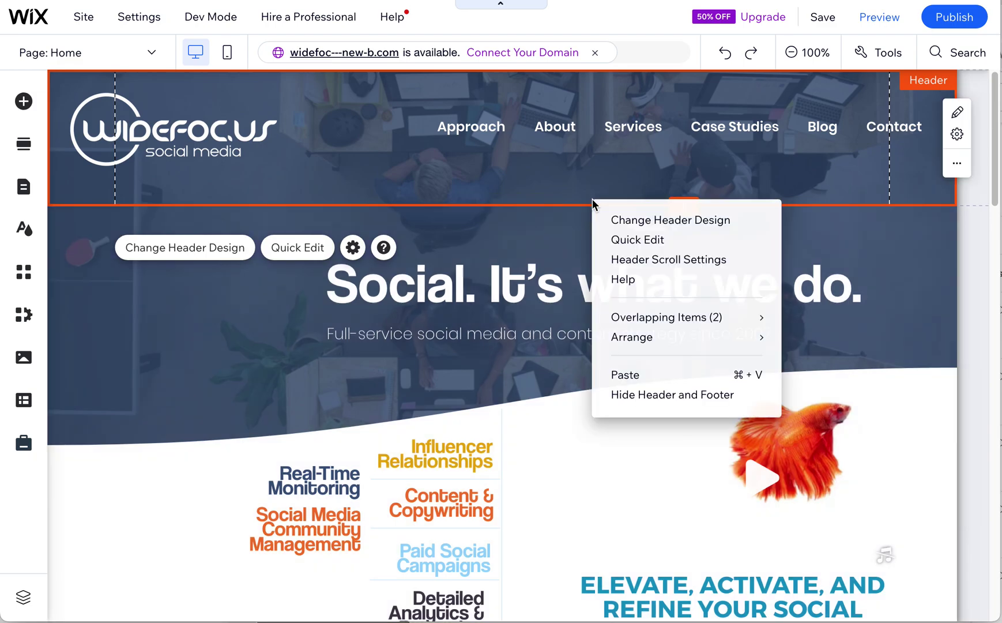
mouse_move(655, 326)
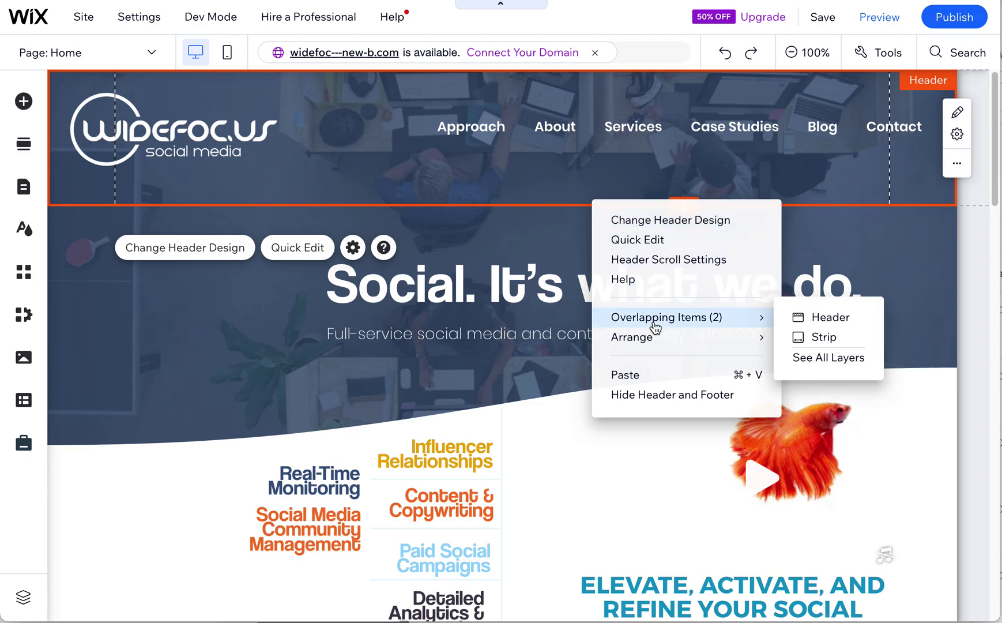
left_click(839, 320)
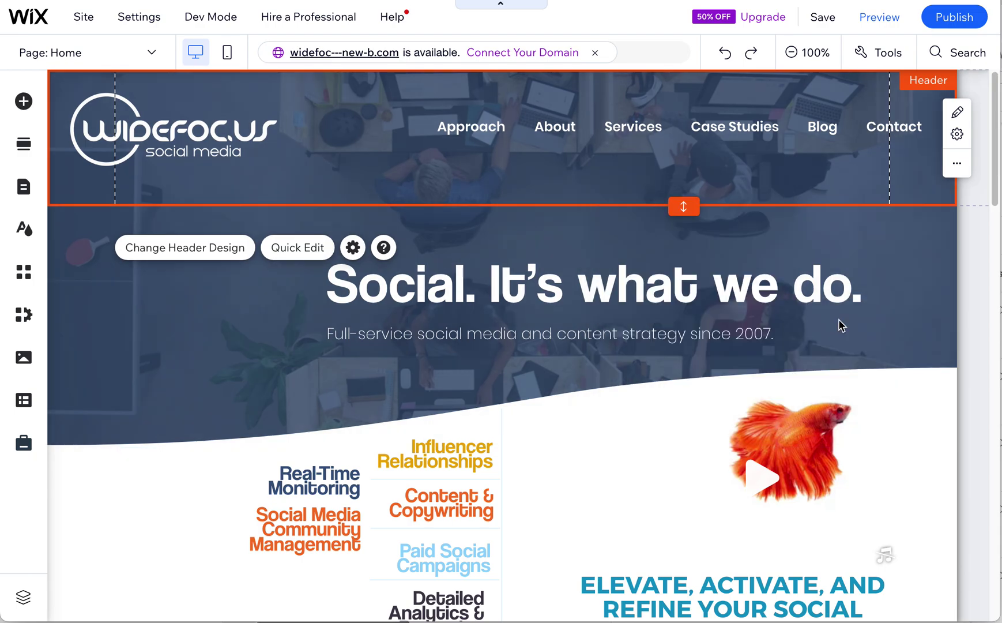
left_click(831, 327)
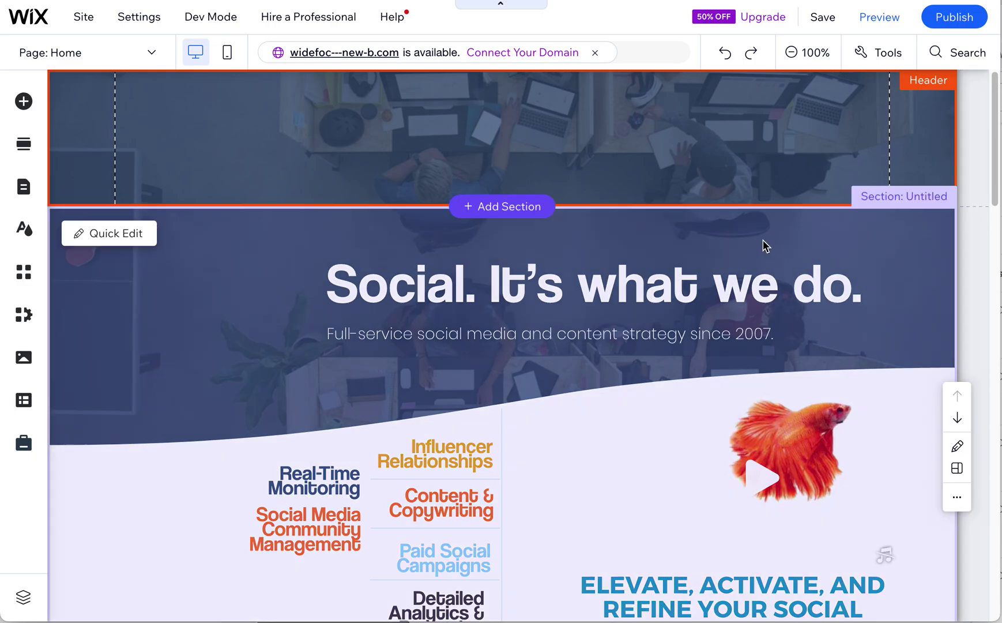
left_click(650, 175)
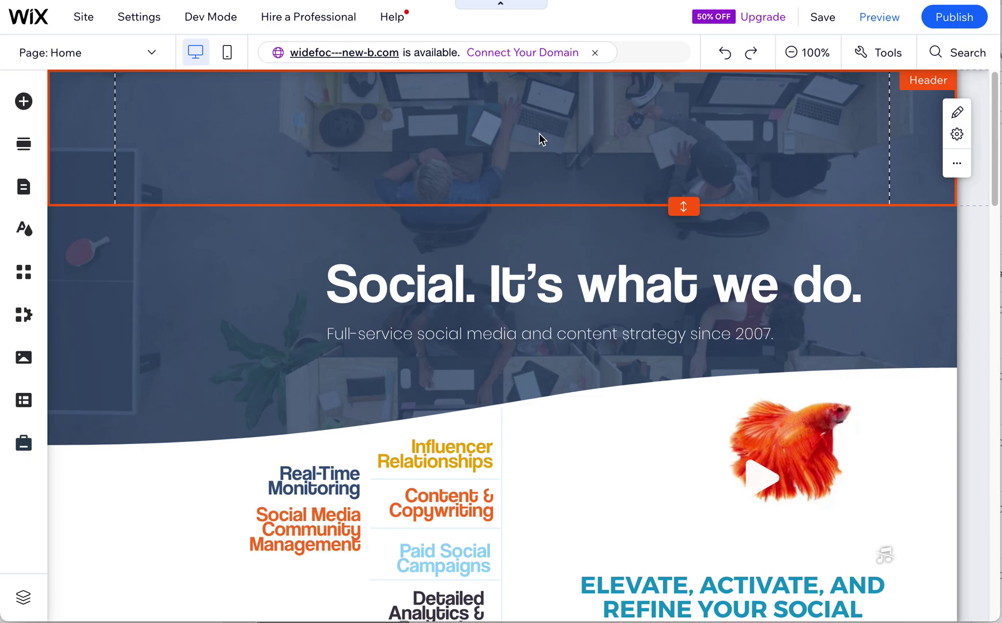
left_click(691, 246)
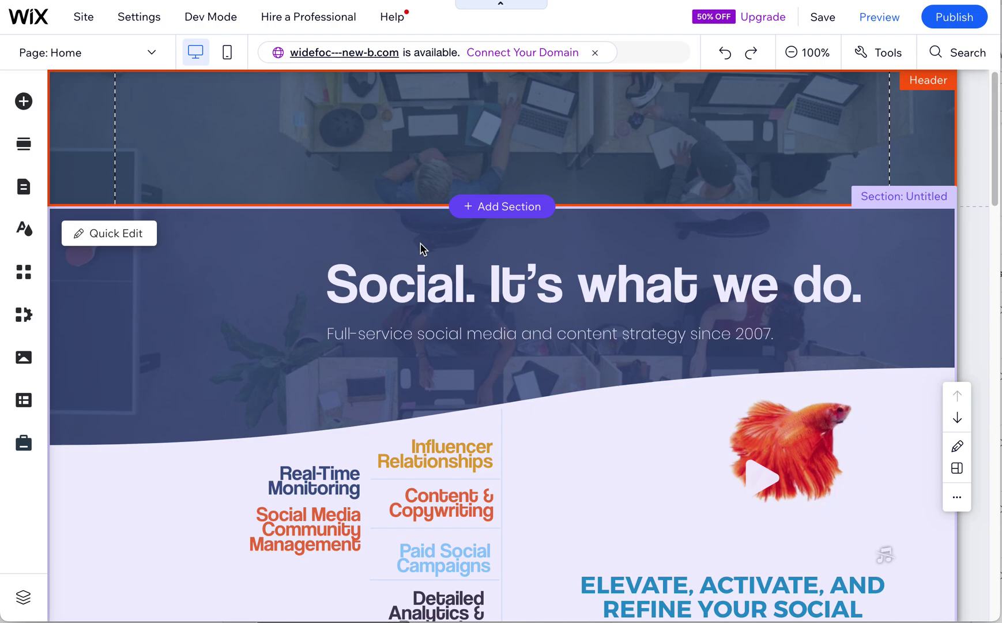
left_click(343, 155)
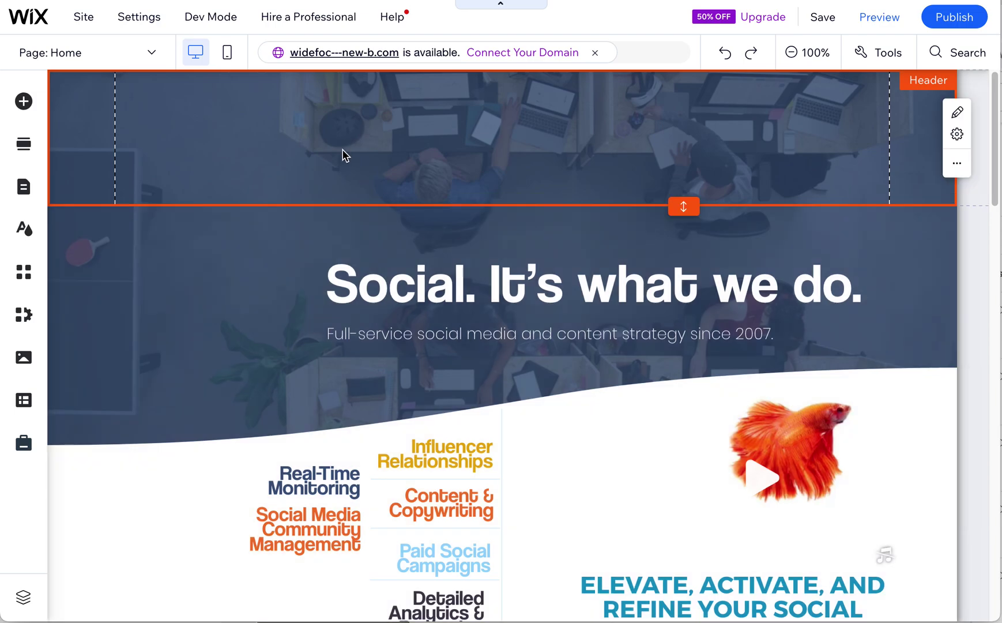
right_click(385, 205)
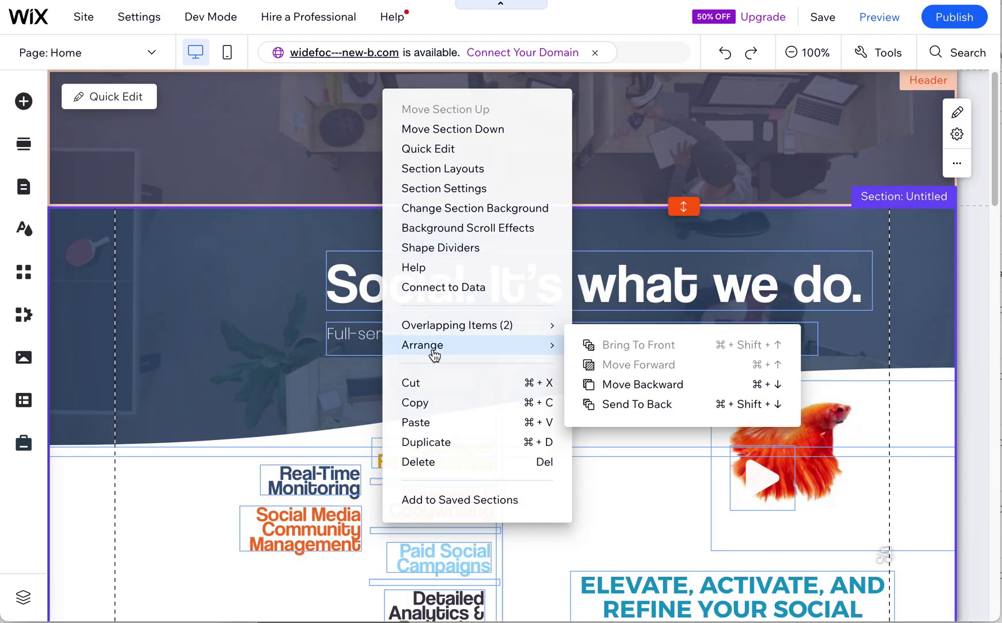
mouse_move(445, 328)
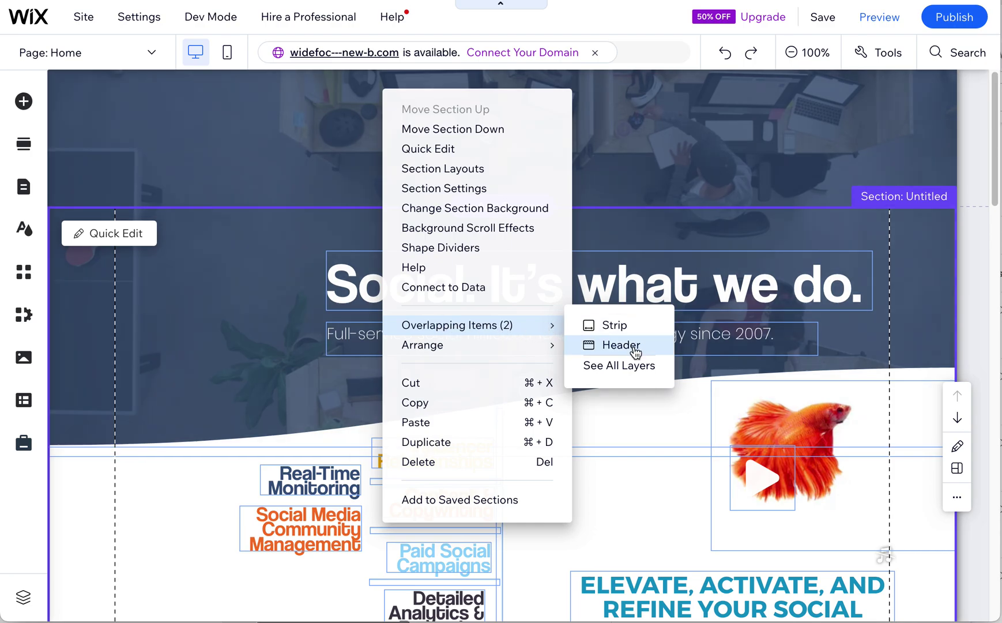
left_click(621, 344)
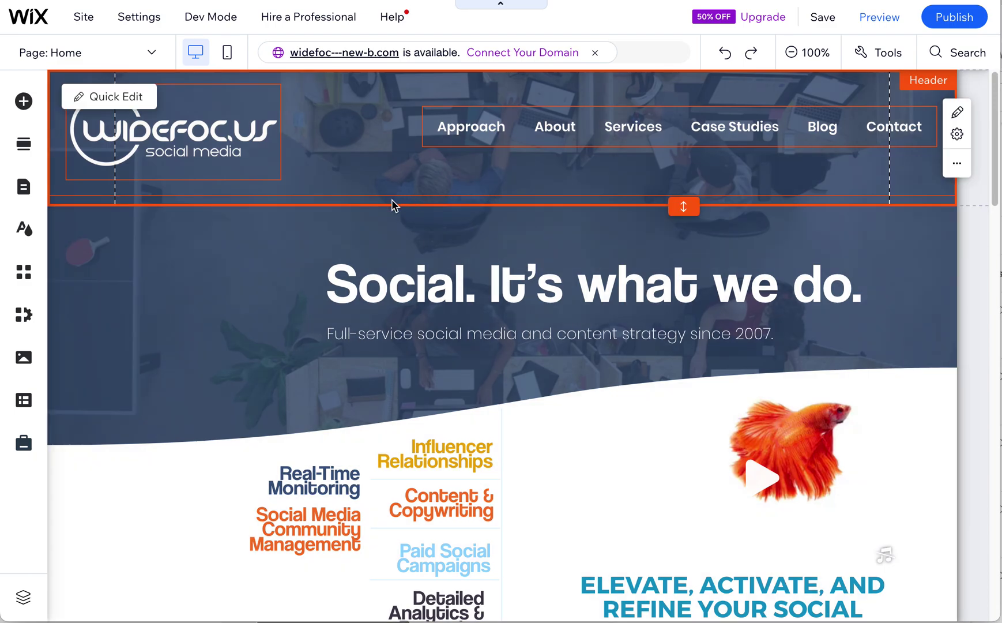
Step: Bring the header to the front with Arrange > Bring To Front
right_click(391, 202)
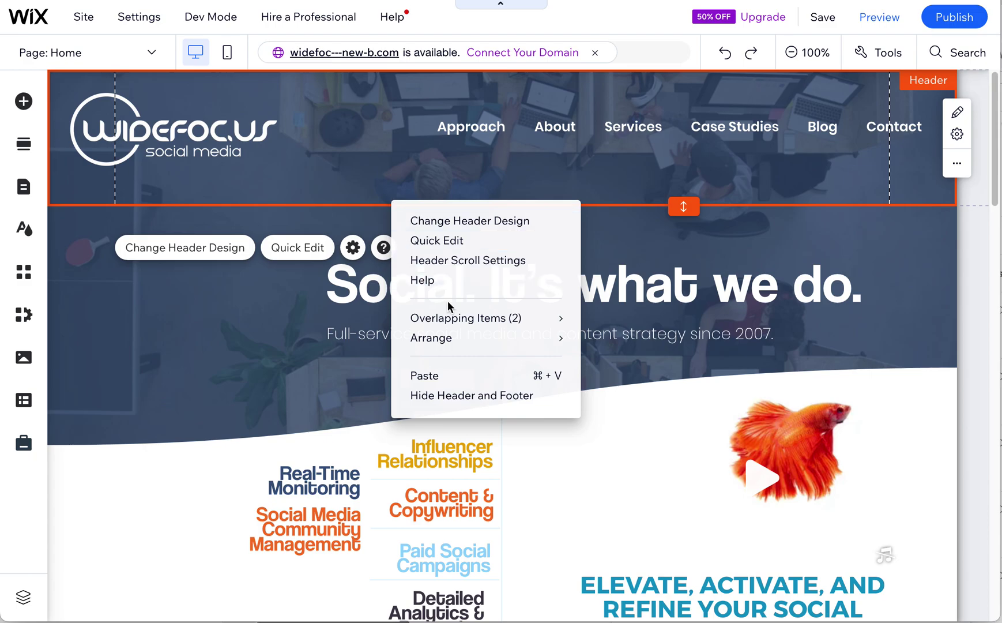
mouse_move(452, 316)
left_click(640, 323)
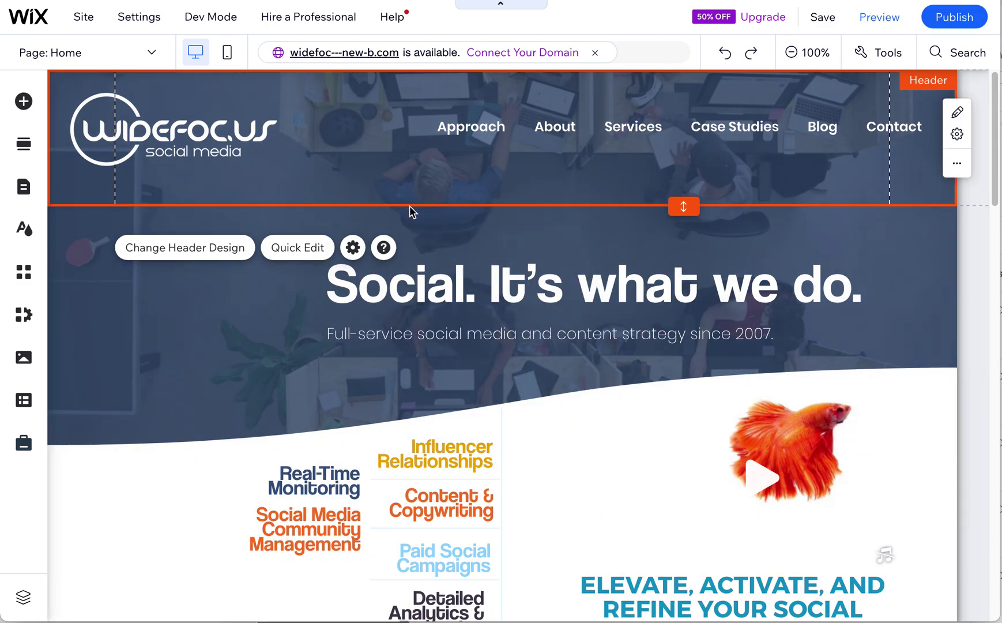
right_click(397, 203)
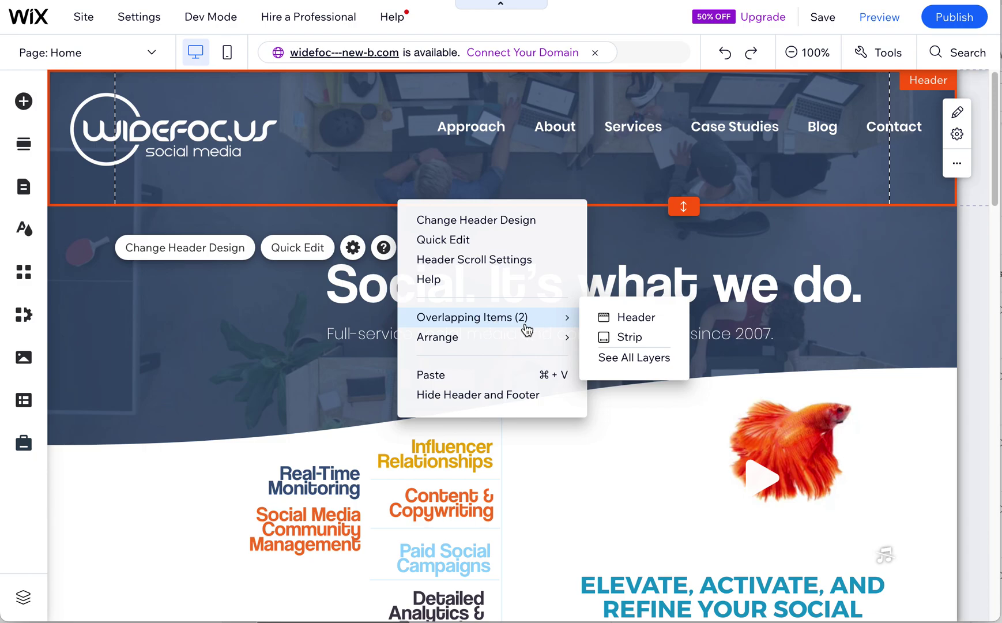
mouse_move(494, 339)
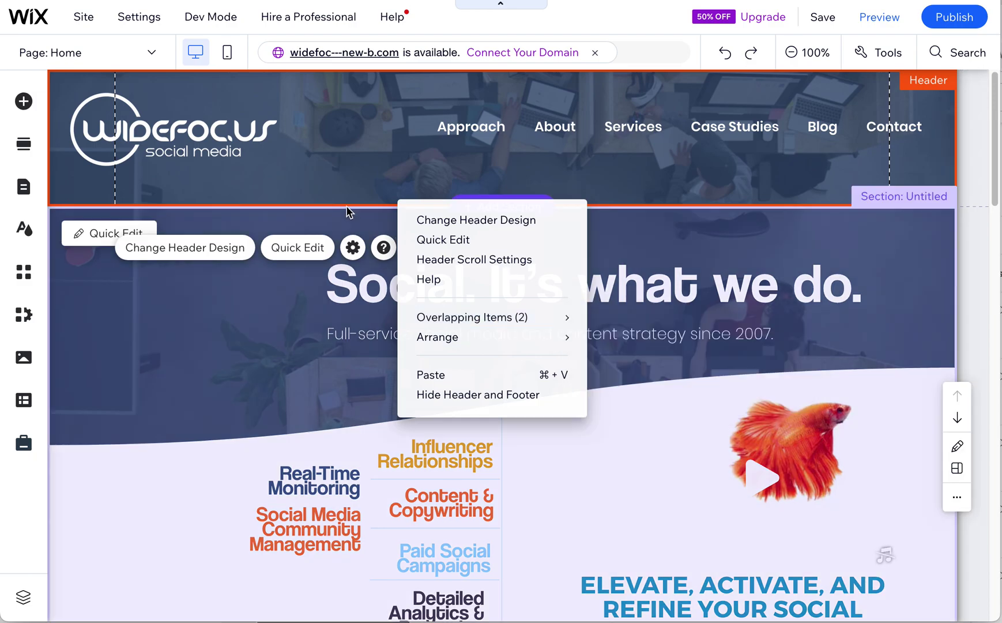
left_click(353, 205)
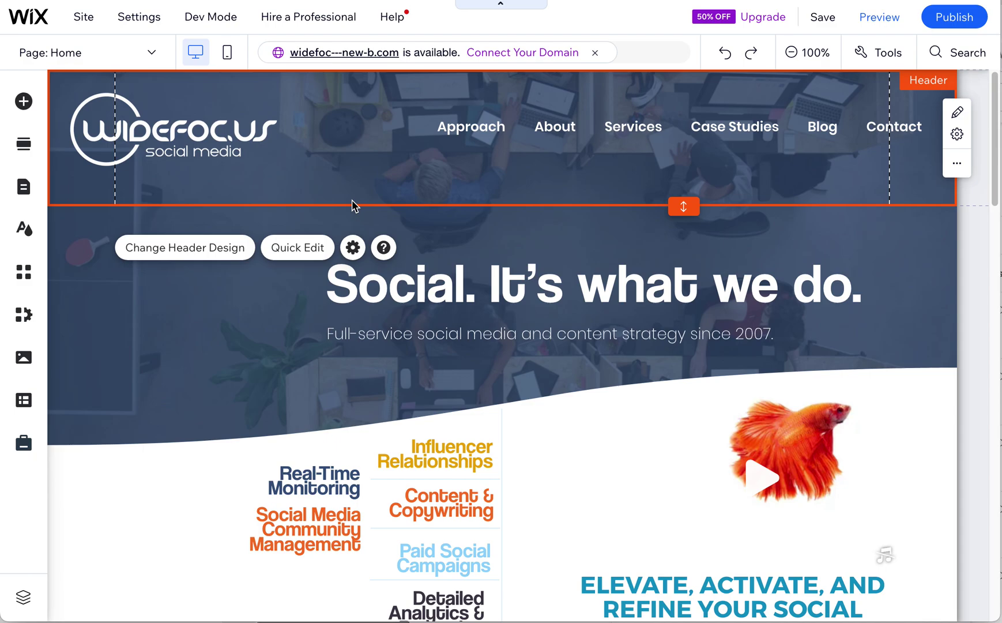
right_click(366, 202)
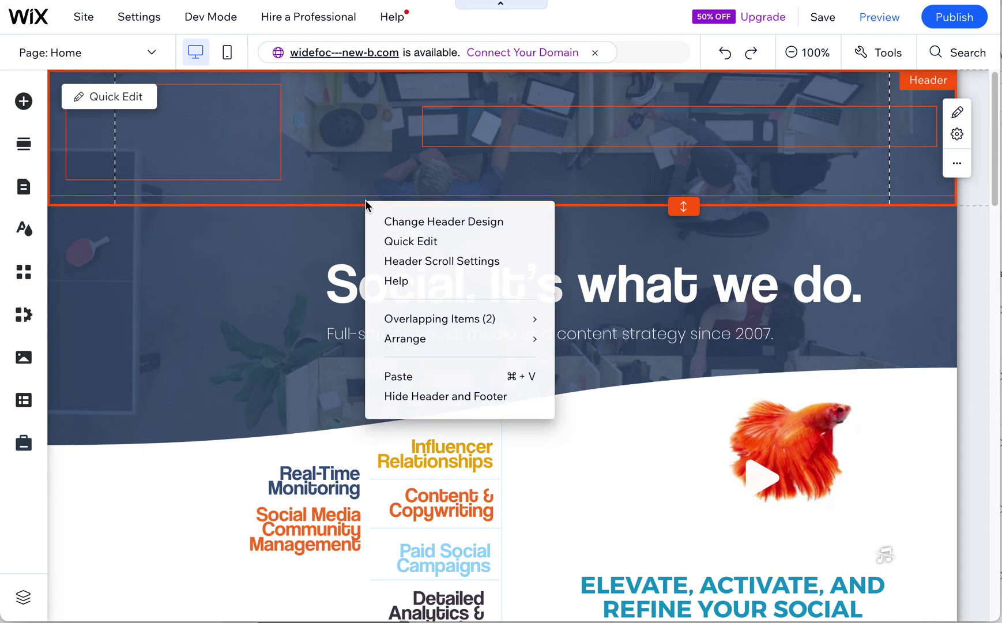
mouse_move(418, 339)
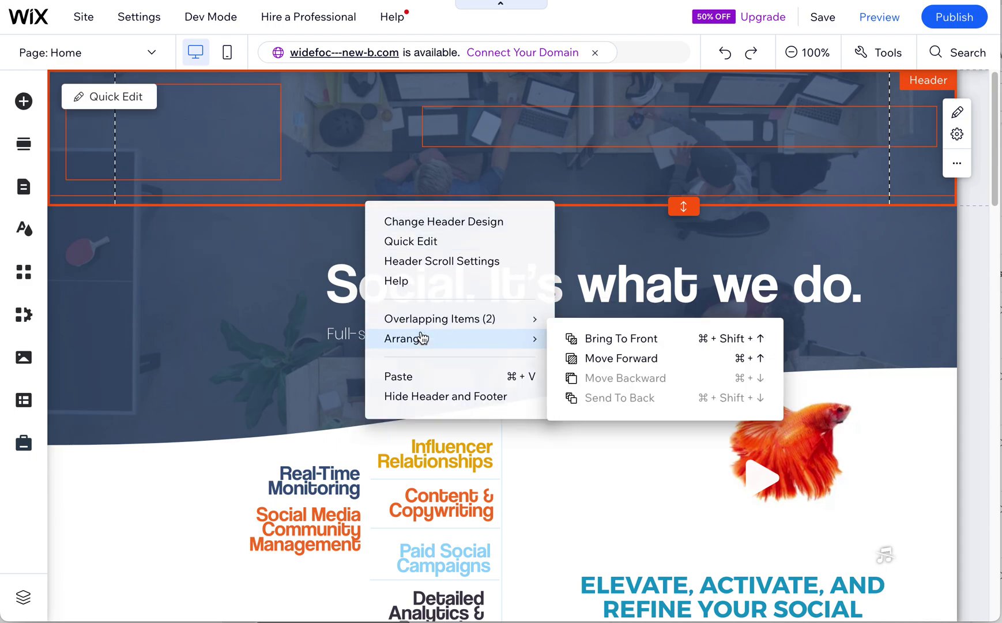
left_click(620, 338)
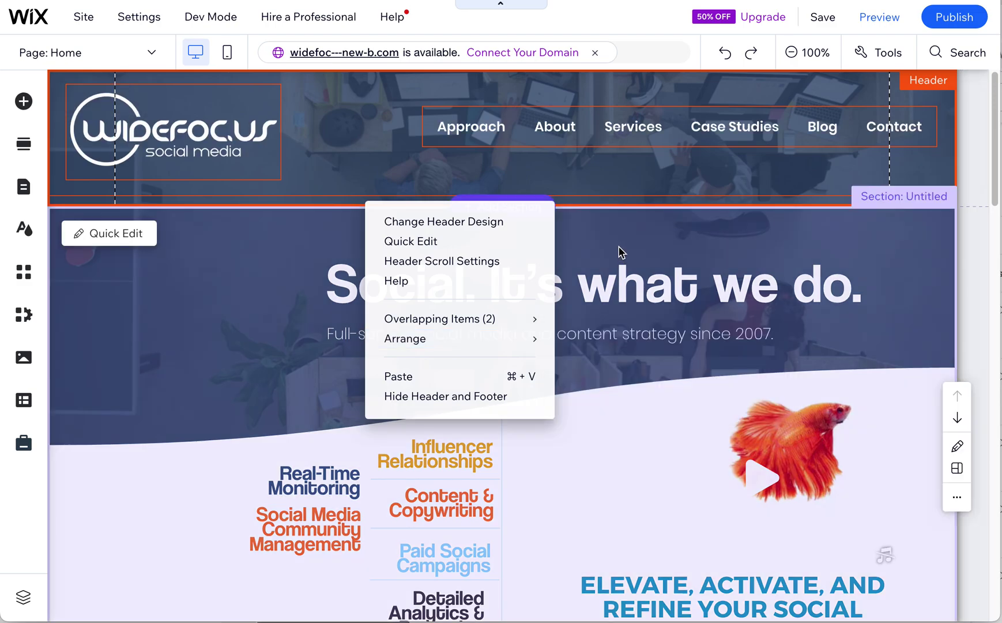
Step: Select the hero section and strip to check the layering, then reselect the header
left_click(619, 248)
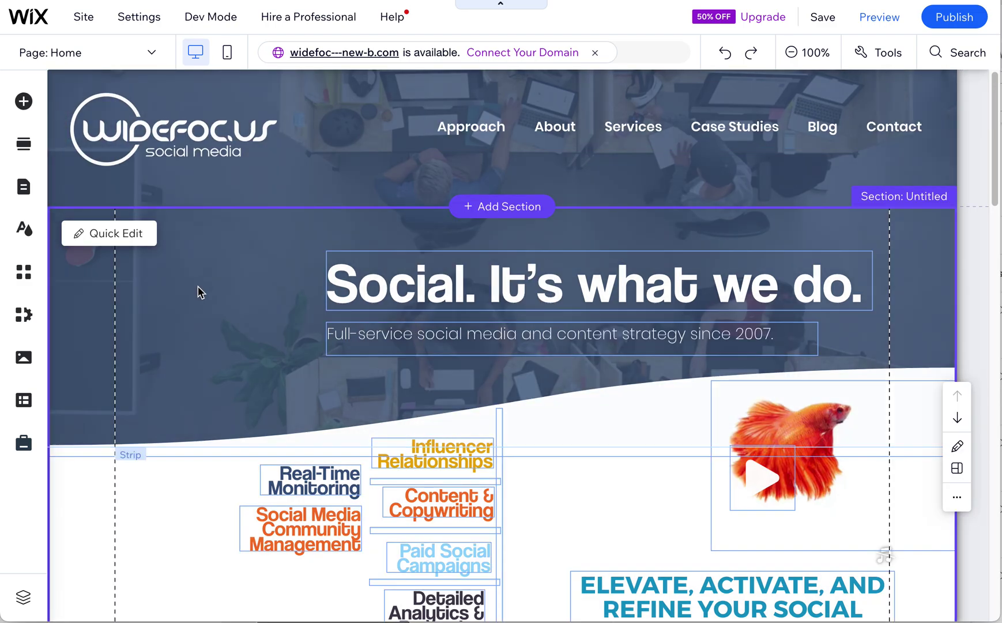
left_click(243, 281)
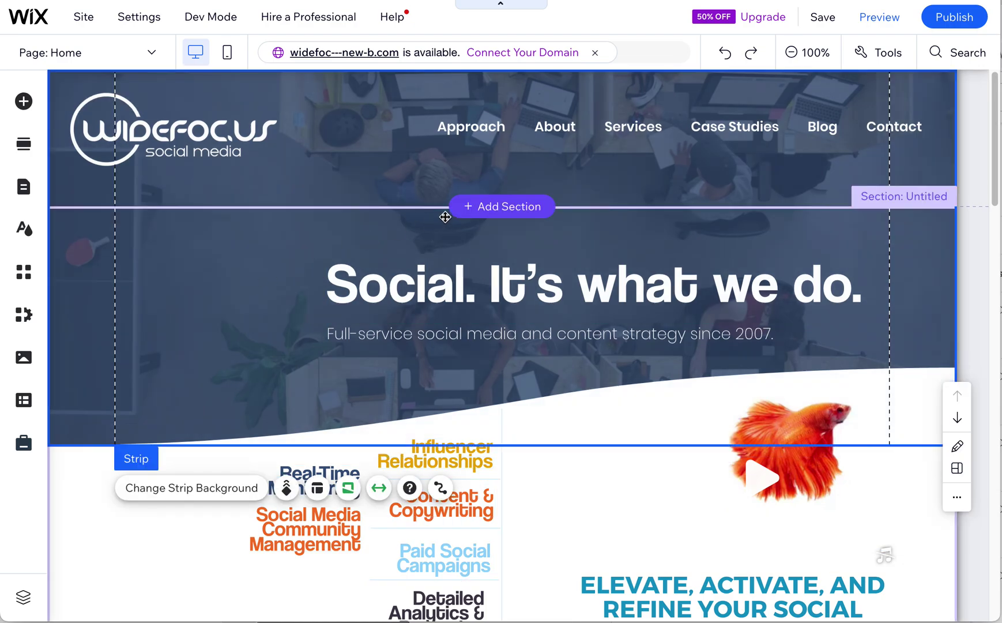
left_click(405, 204)
right_click(404, 205)
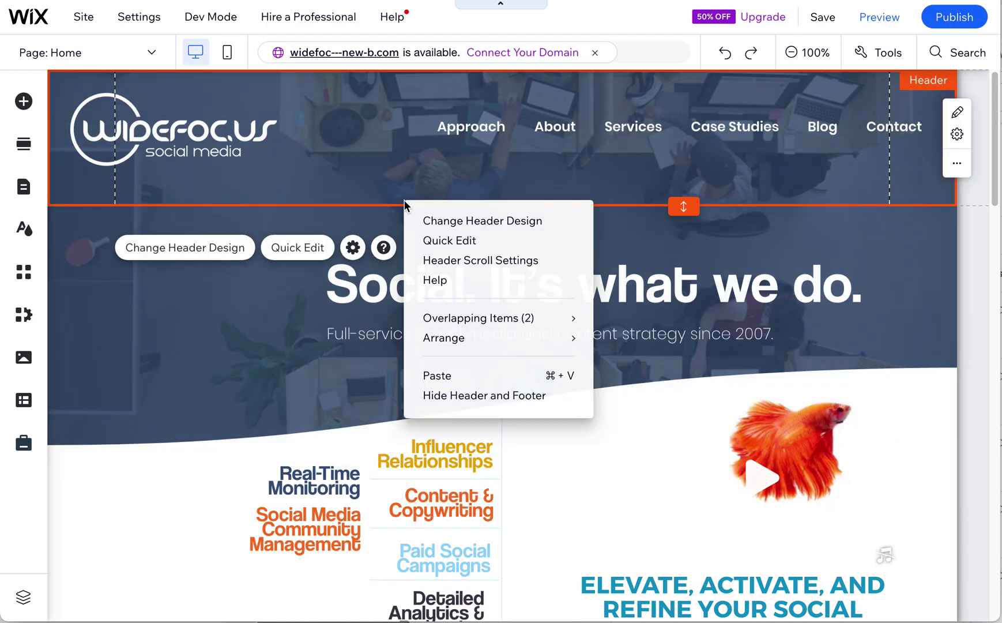
mouse_move(458, 325)
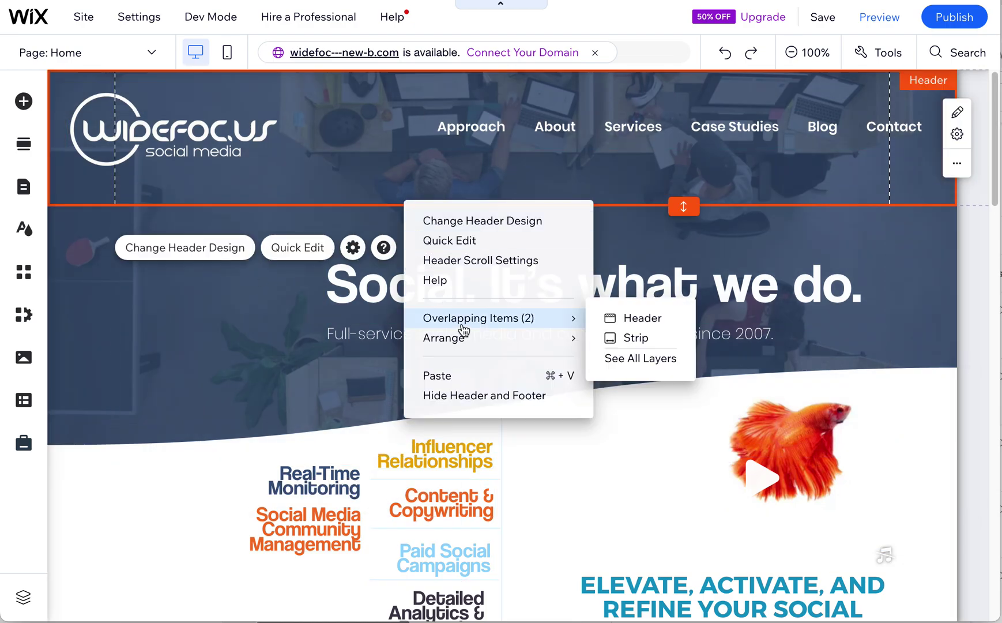
left_click(612, 327)
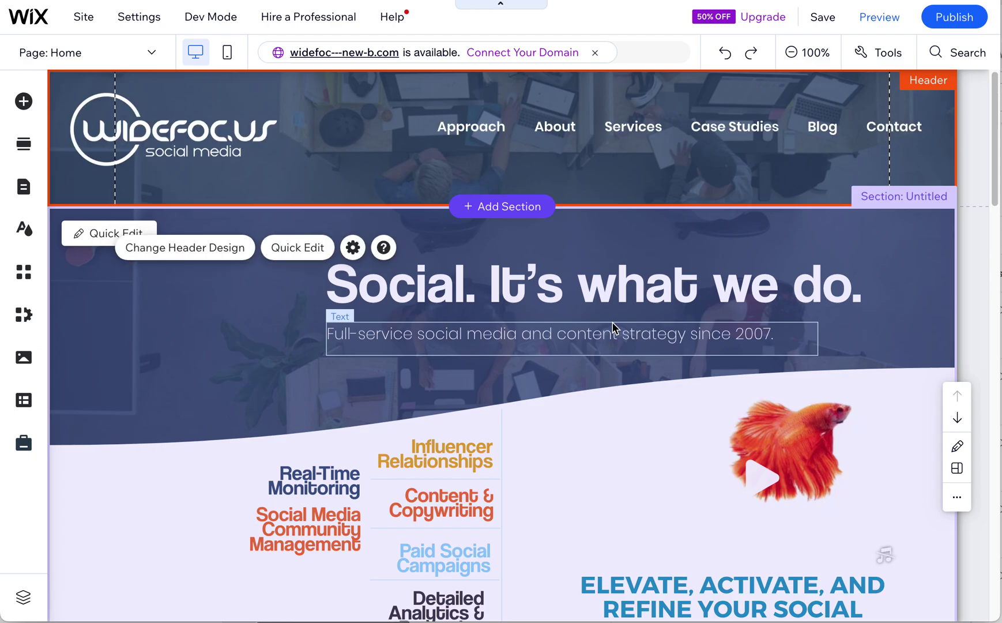
right_click(389, 198)
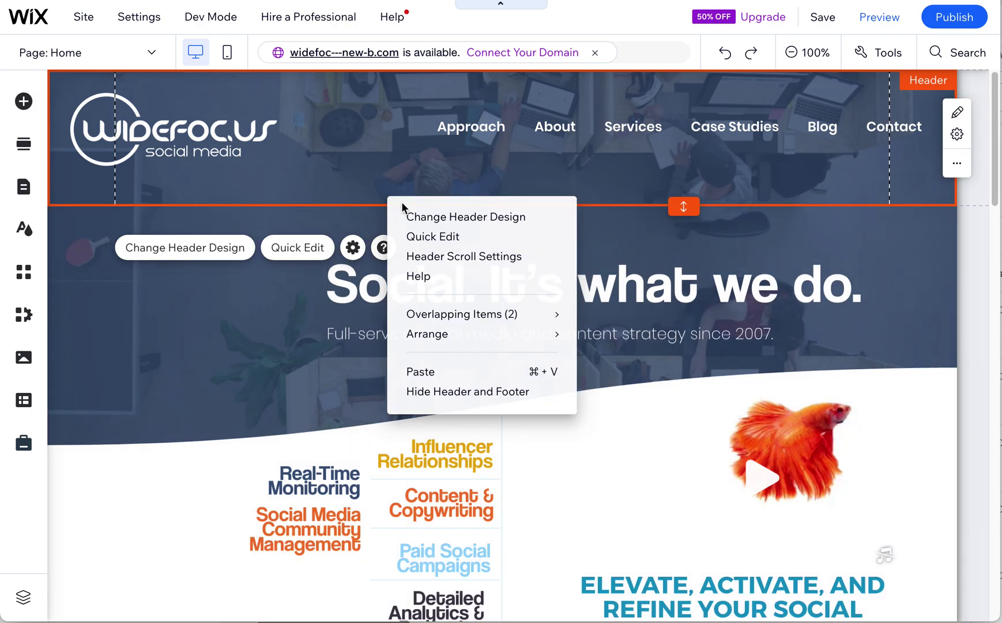
mouse_move(516, 340)
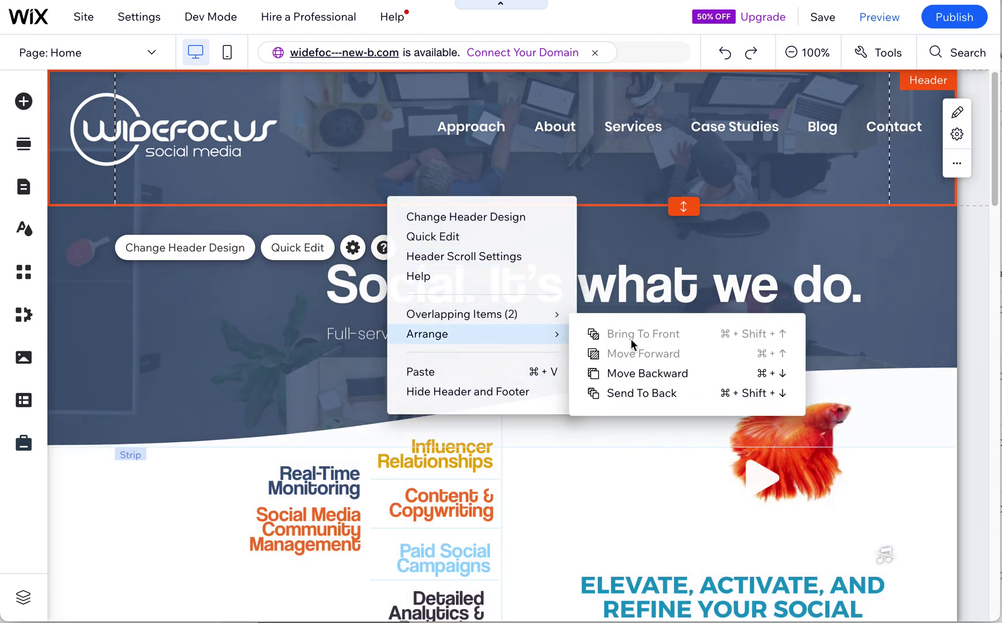
left_click(346, 199)
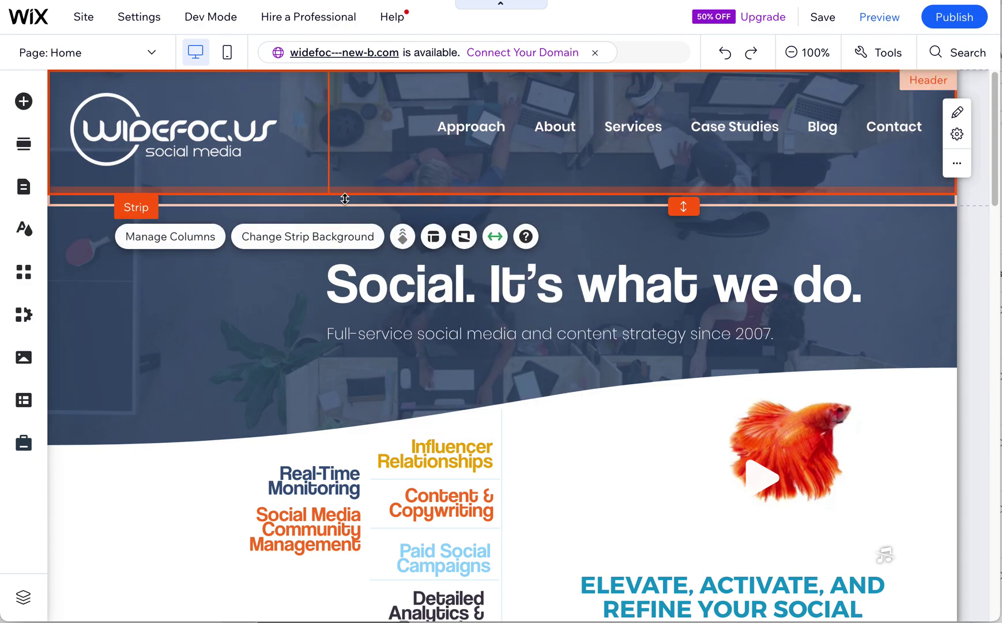
left_click(341, 205)
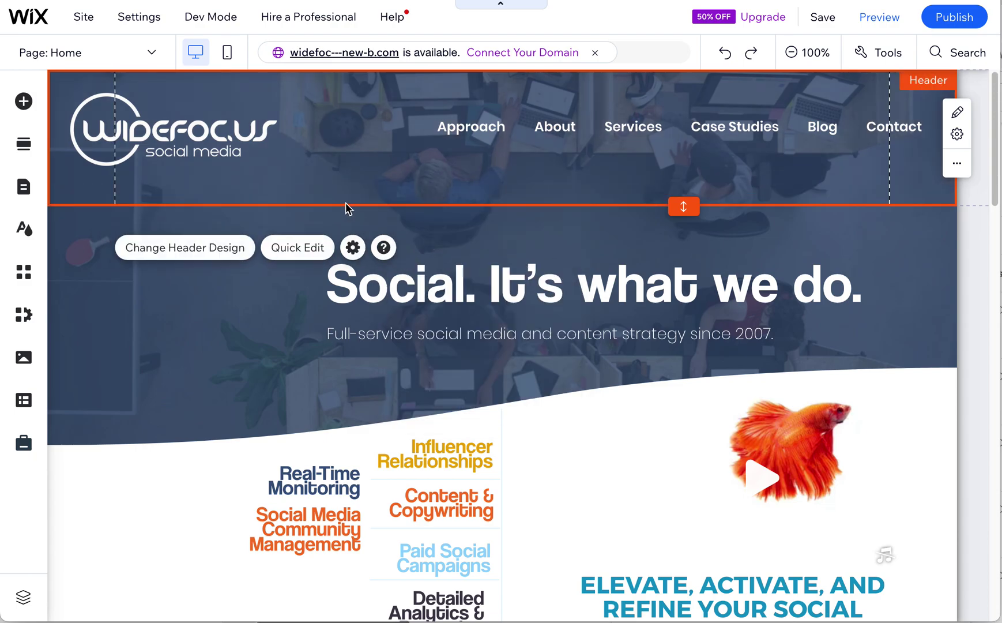
right_click(335, 199)
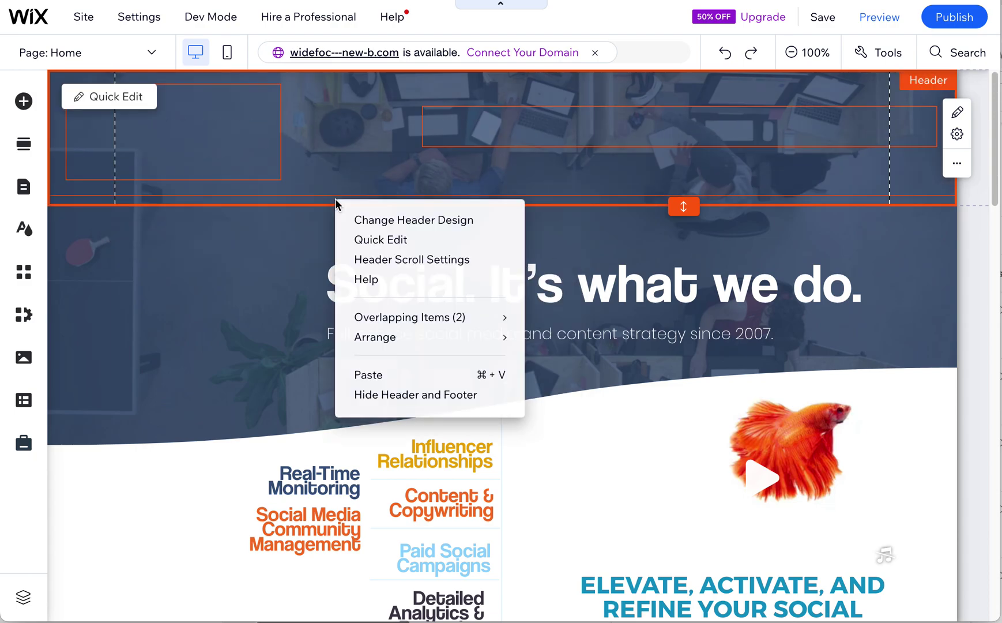
mouse_move(485, 337)
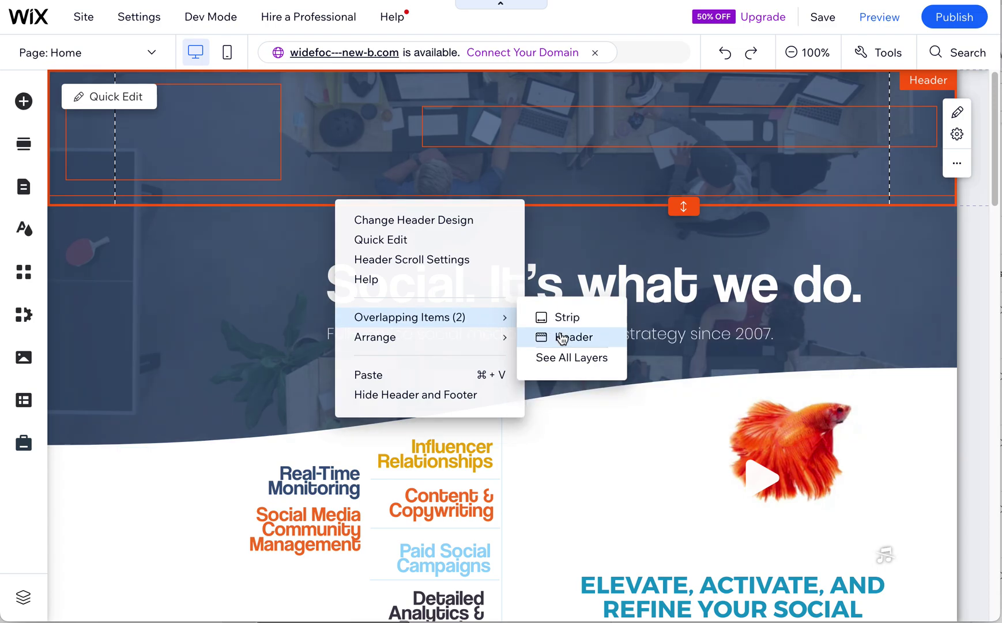
left_click(552, 336)
right_click(321, 206)
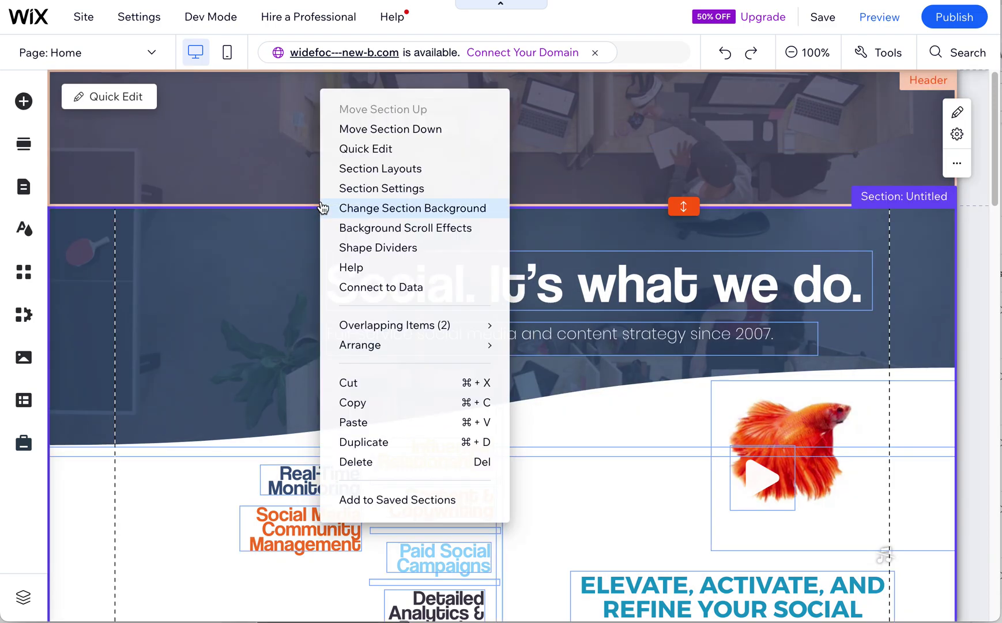
mouse_move(490, 344)
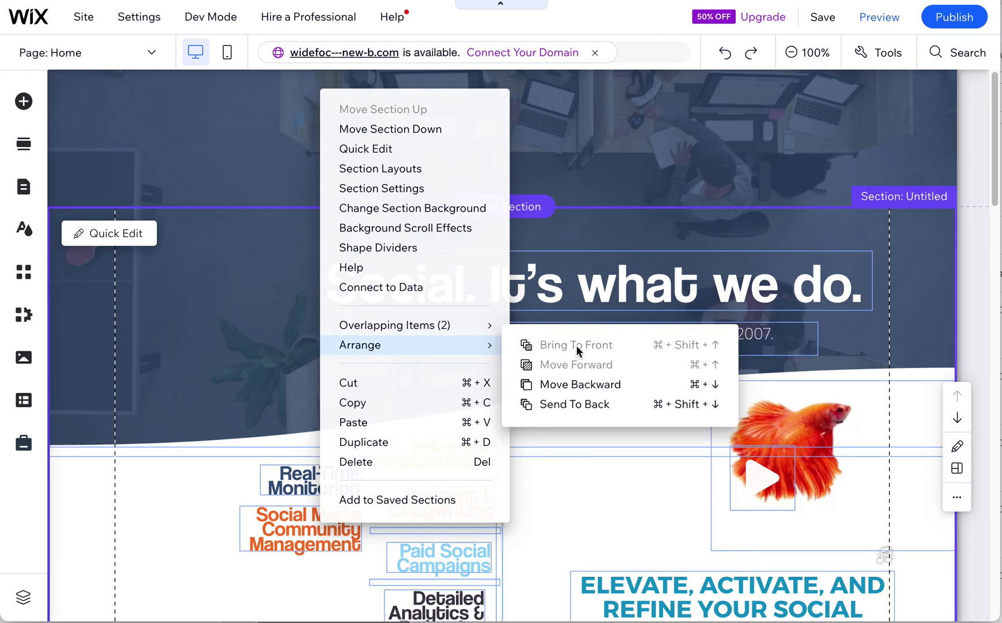
mouse_move(454, 329)
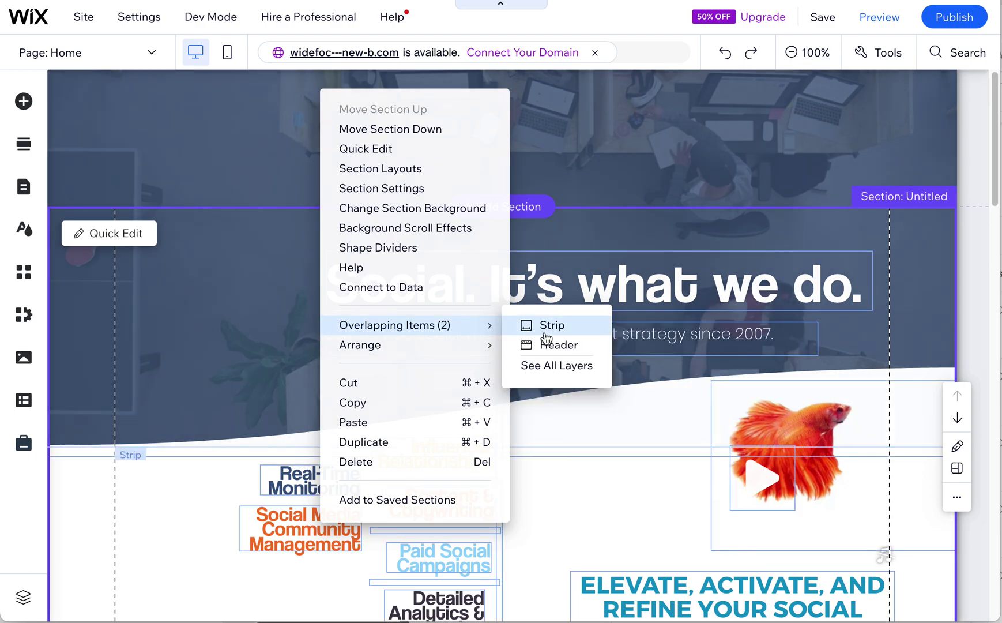
left_click(550, 343)
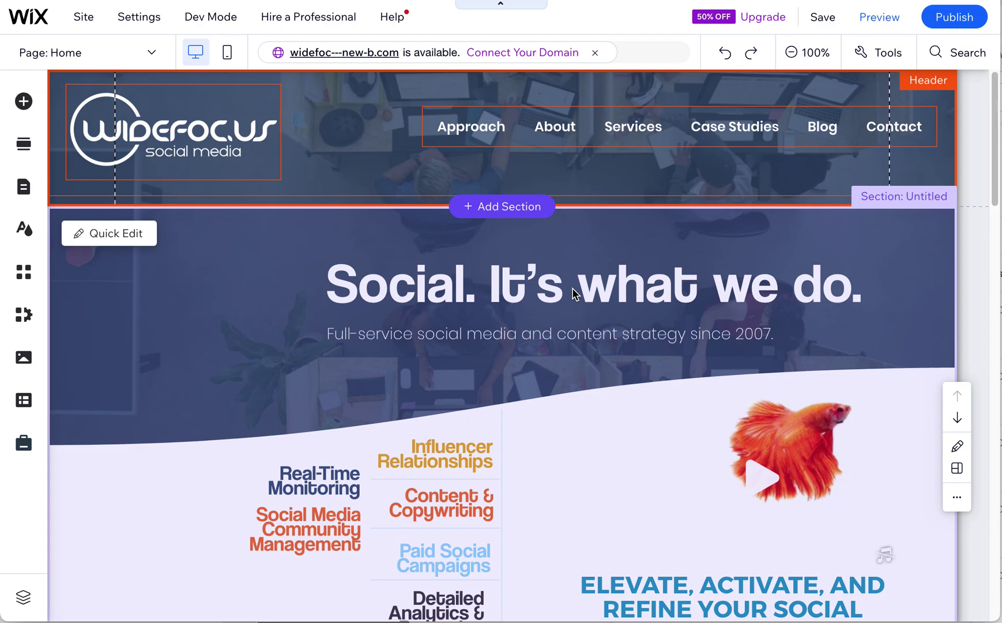
left_click(385, 207)
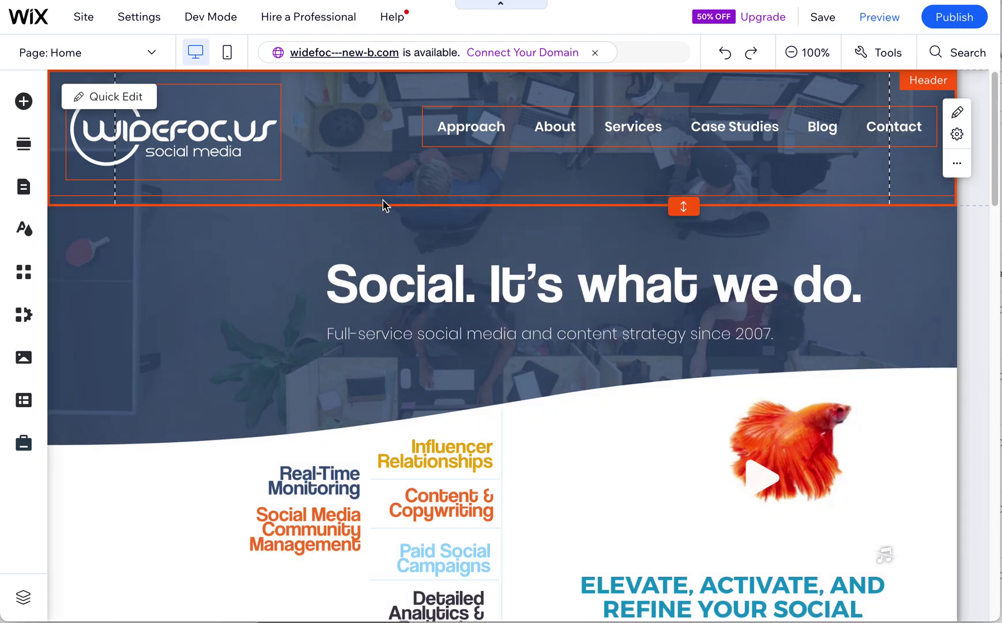
right_click(385, 206)
mouse_move(463, 326)
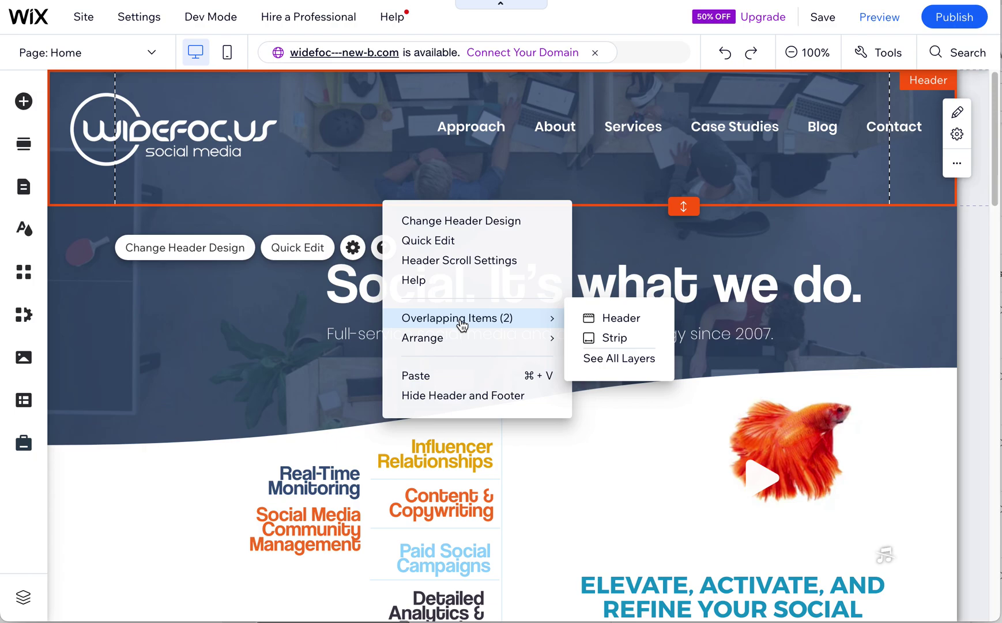
mouse_move(522, 344)
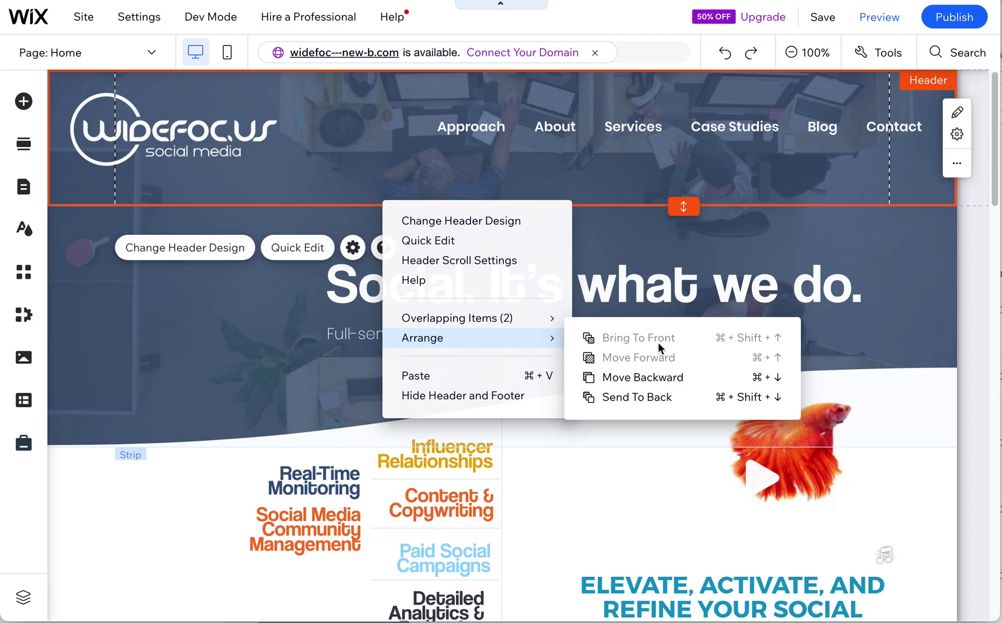
key("Escape")
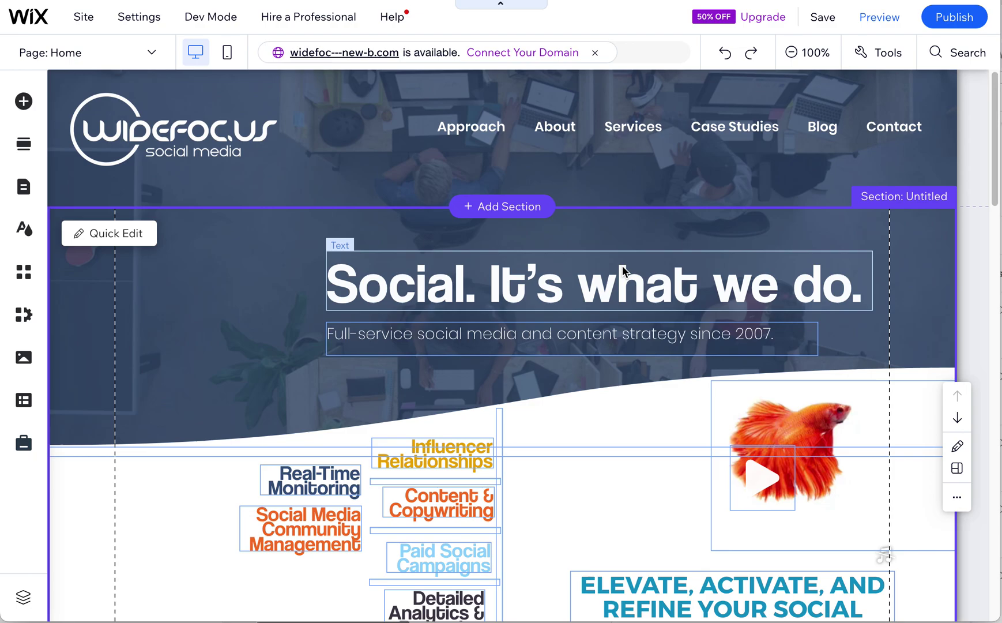
left_click(399, 170)
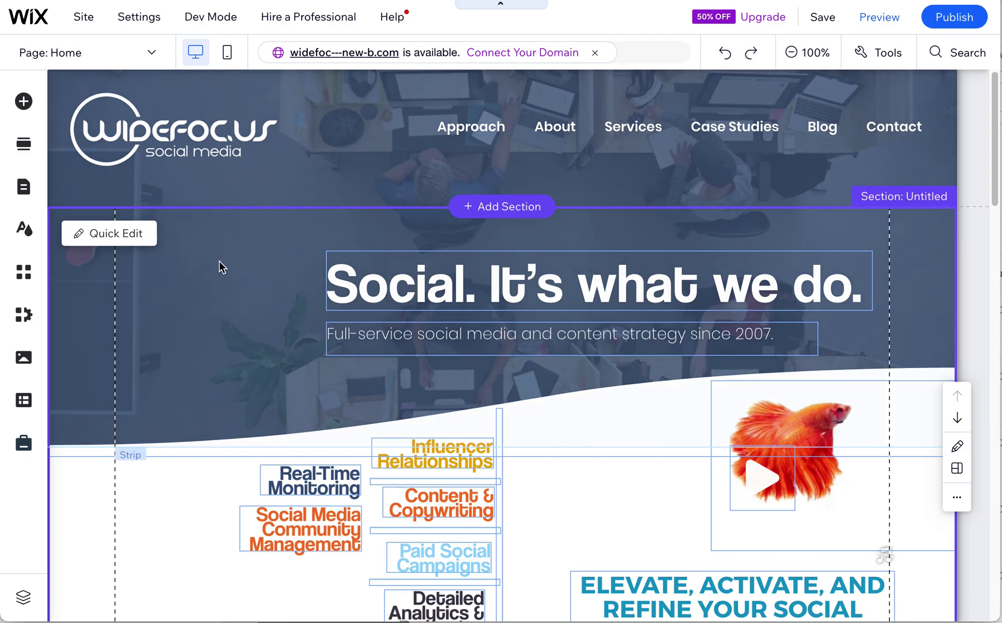
Step: Drag the hero strip up to the page top so its office photo sits behind the header
left_click(225, 305)
left_click_drag(217, 358, 211, 196)
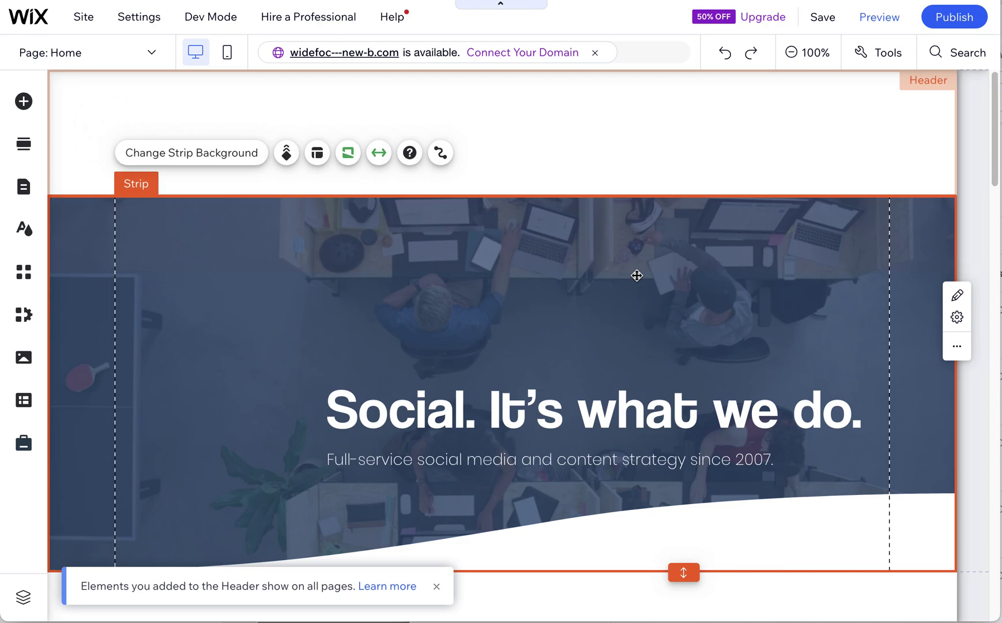
key("ctrl+z")
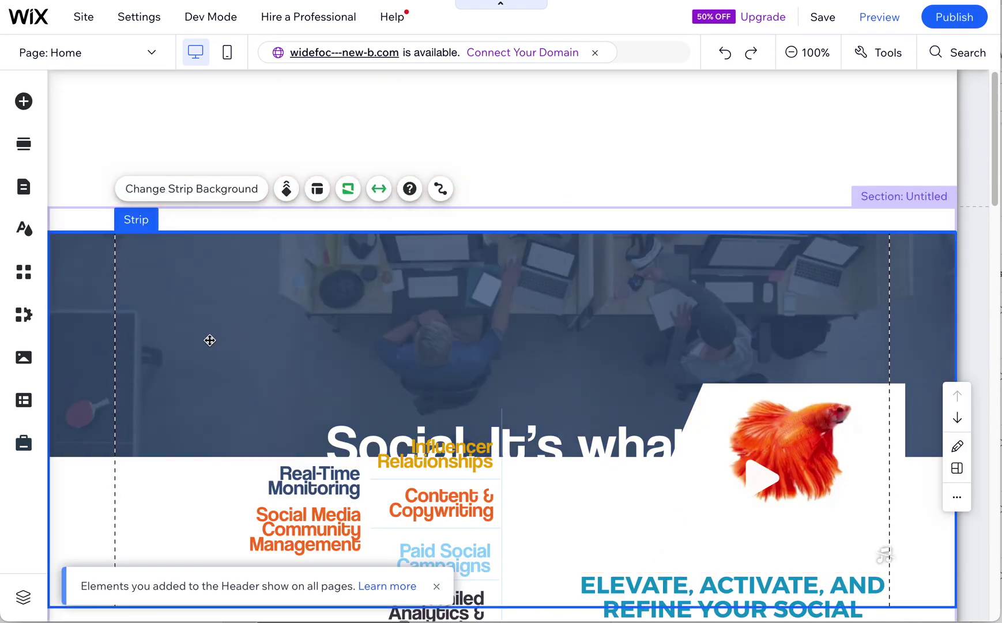
left_click_drag(199, 444, 205, 345)
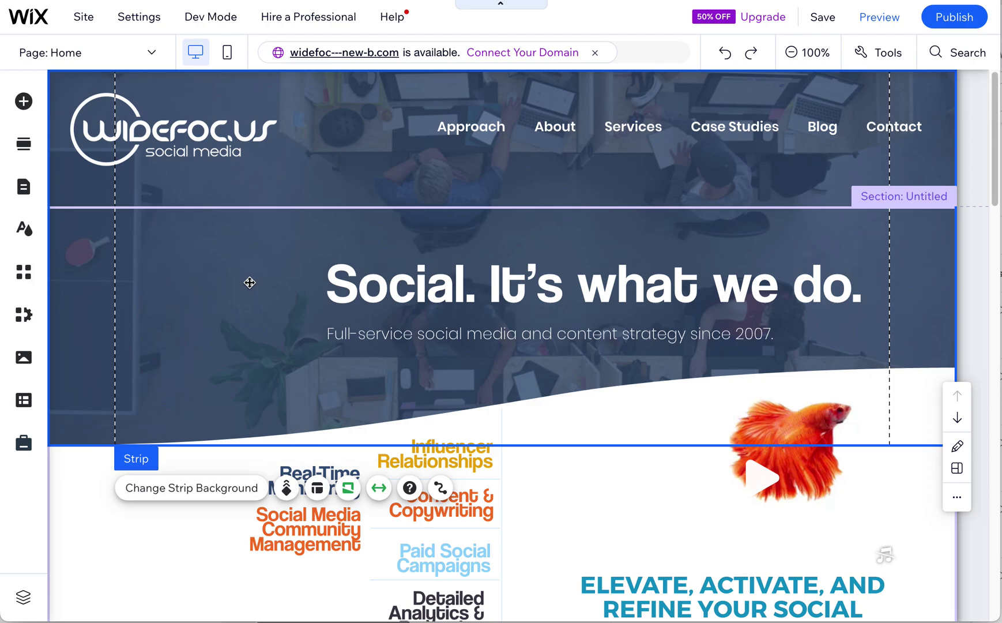
left_click(879, 17)
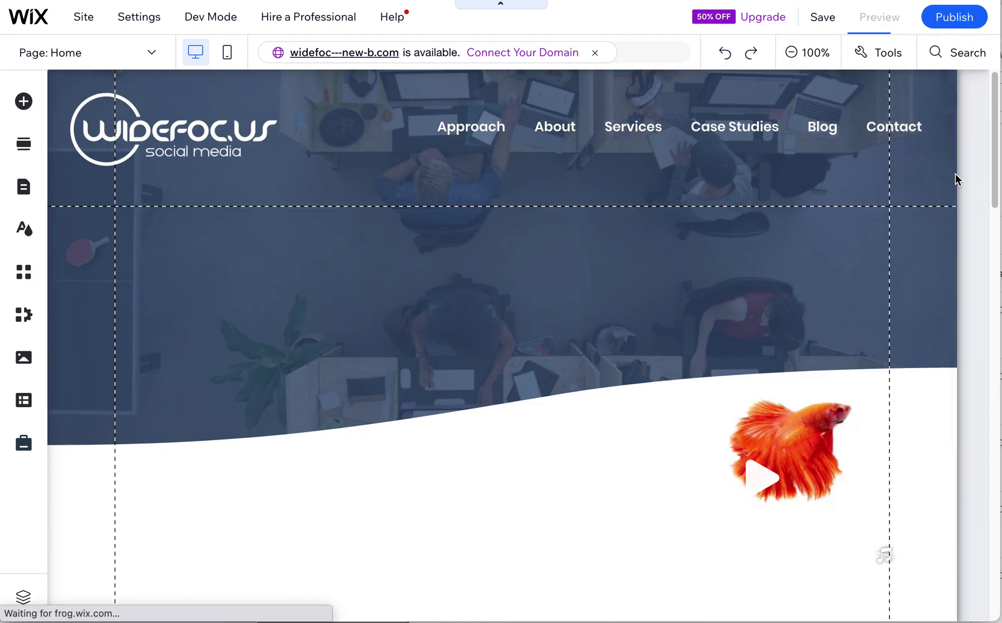
Step: Scroll the home page preview, open and scroll the About page, then return to editing
scroll(988, 139, "down", 5)
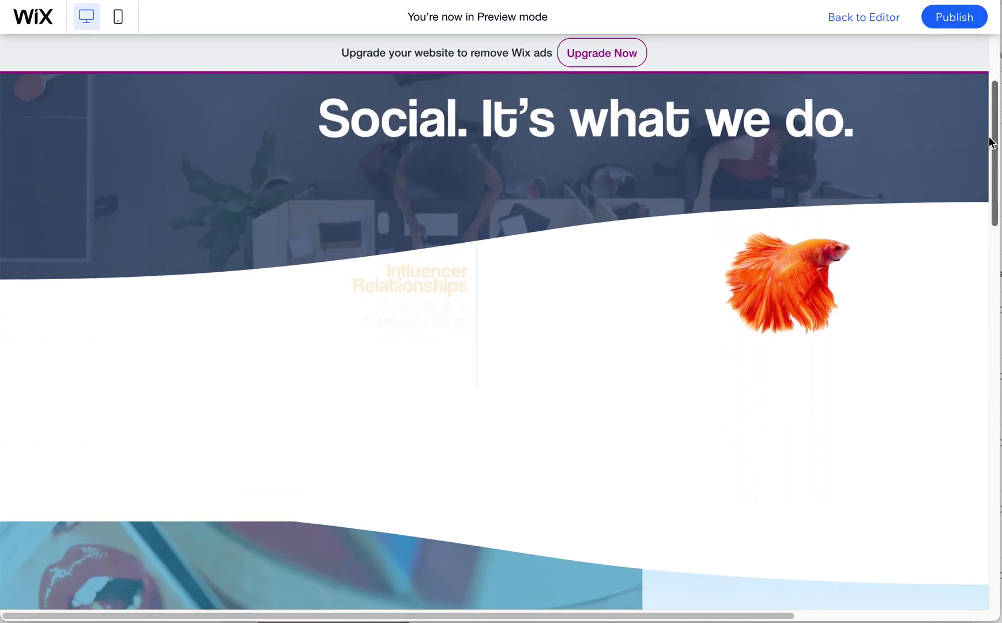
scroll(988, 147, "up", 5)
left_click(591, 137)
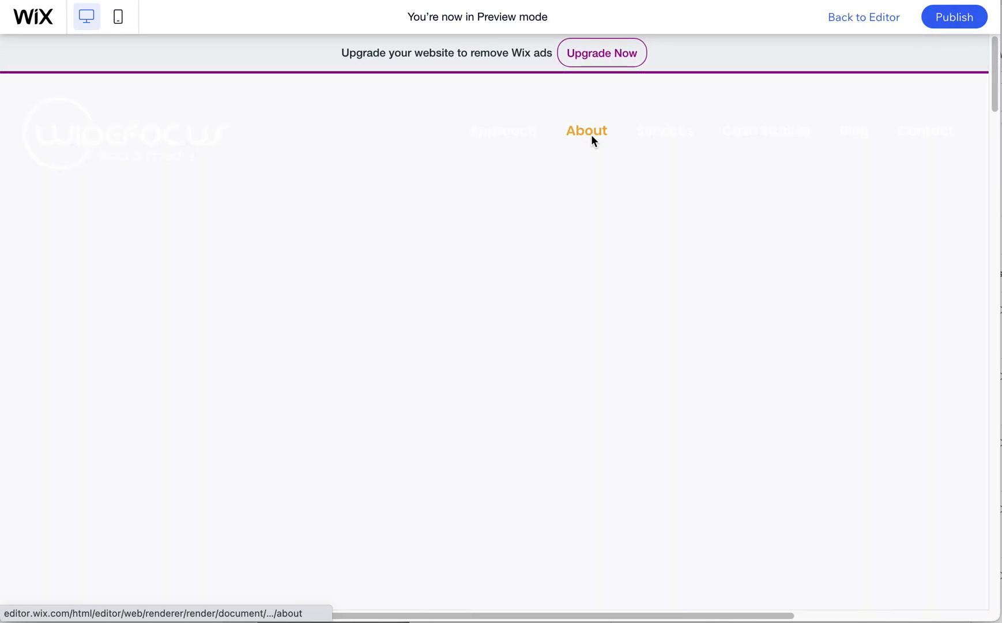
scroll(993, 164, "down", 6)
scroll(993, 164, "up", 6)
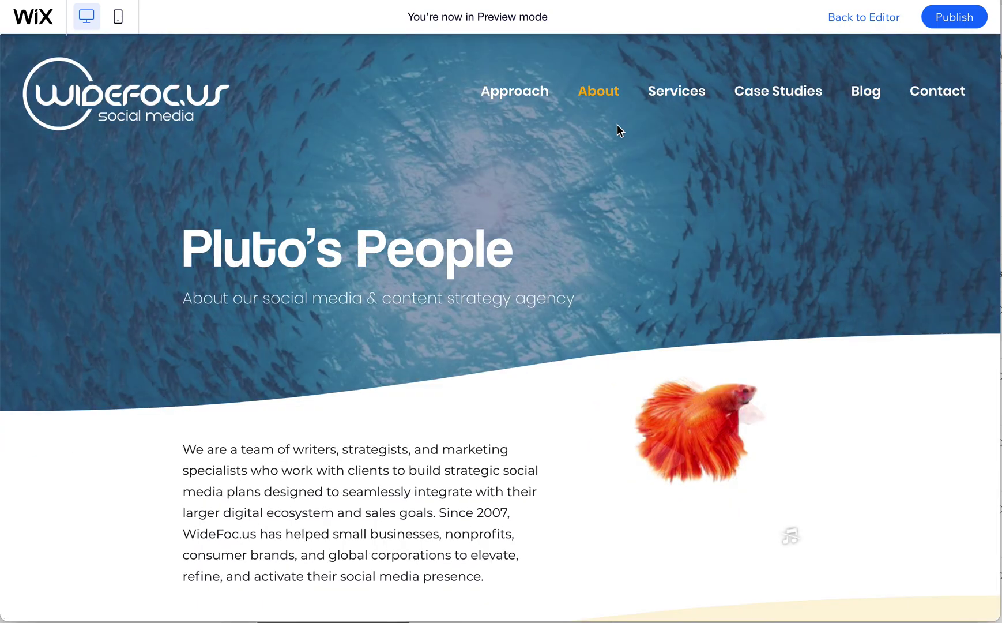
key("ctrl+shift+p")
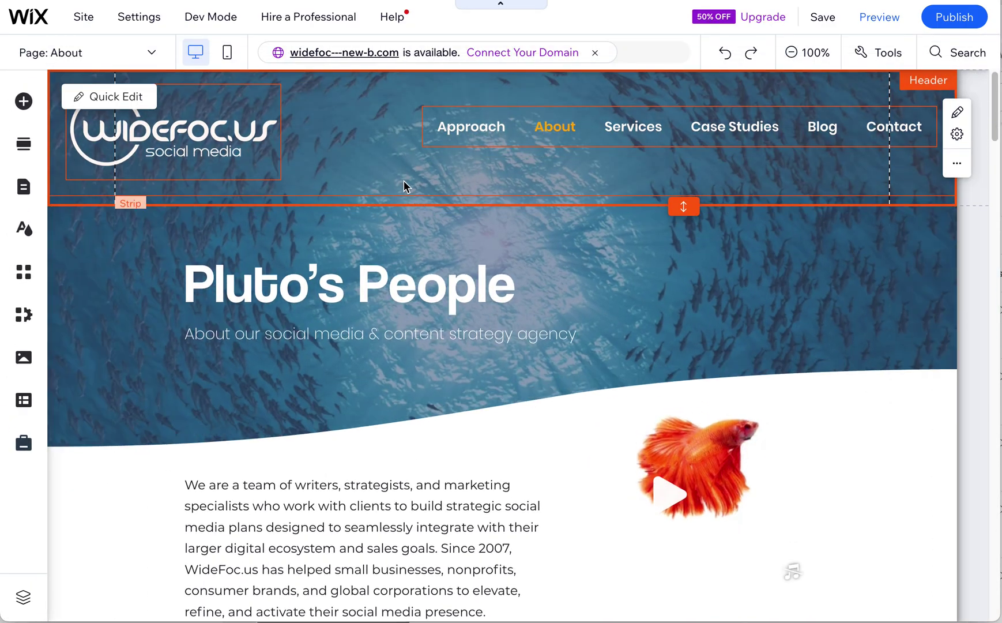
right_click(405, 184)
left_click(340, 172)
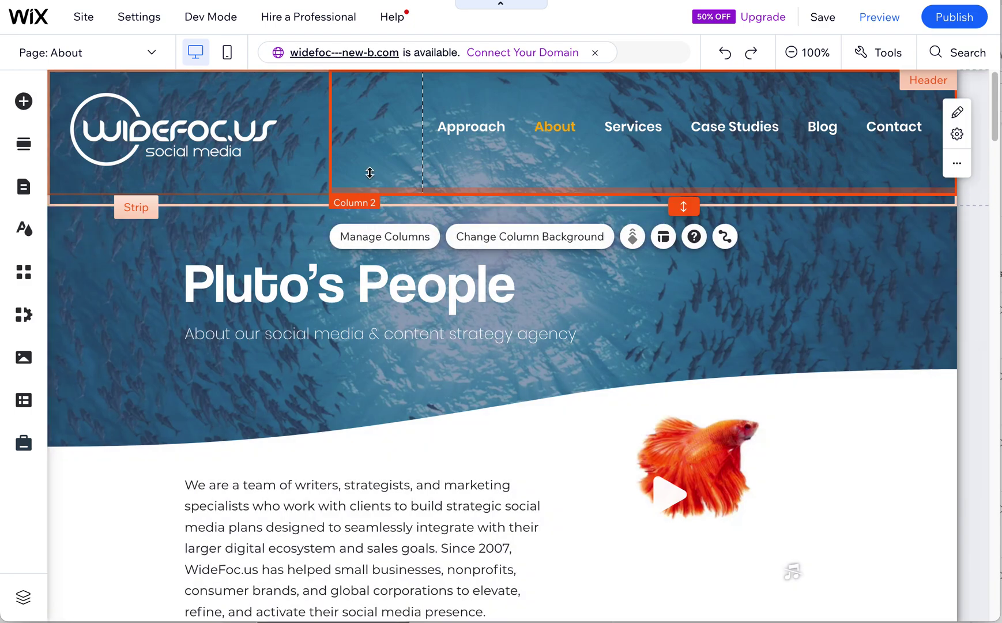
left_click(306, 203)
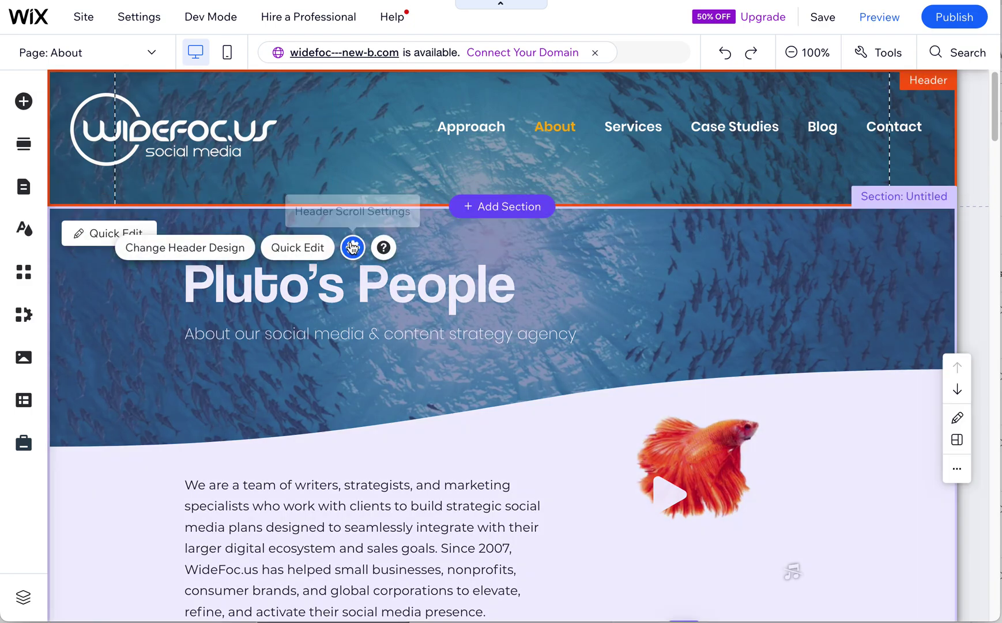
left_click(353, 247)
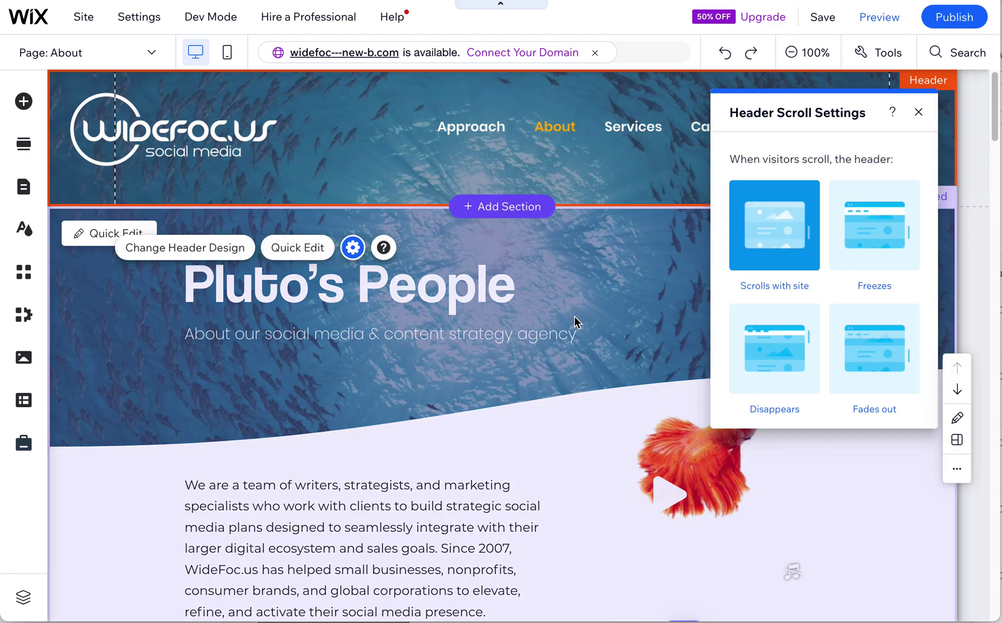
left_click(633, 258)
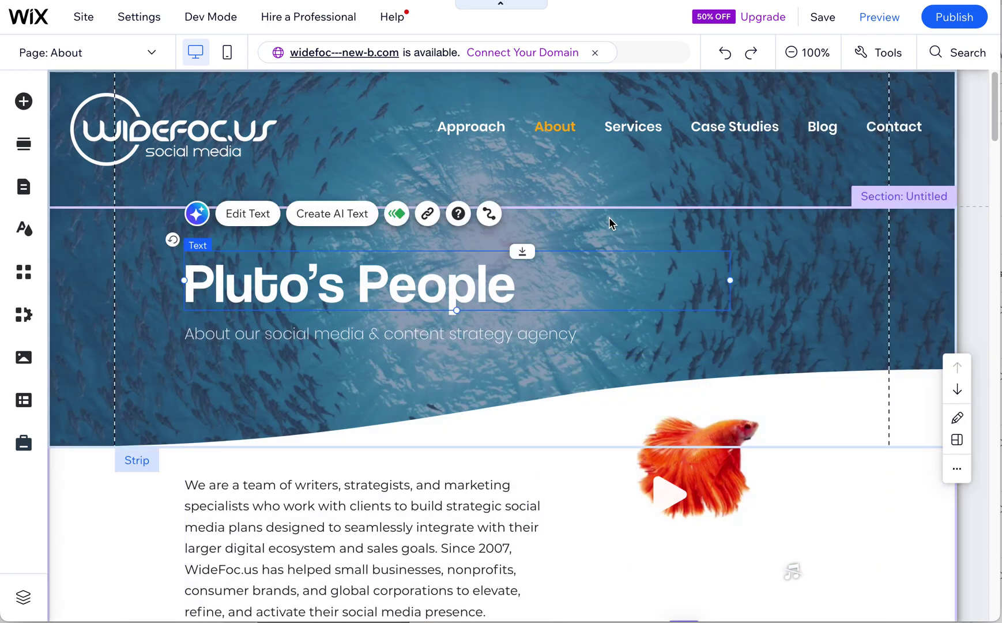